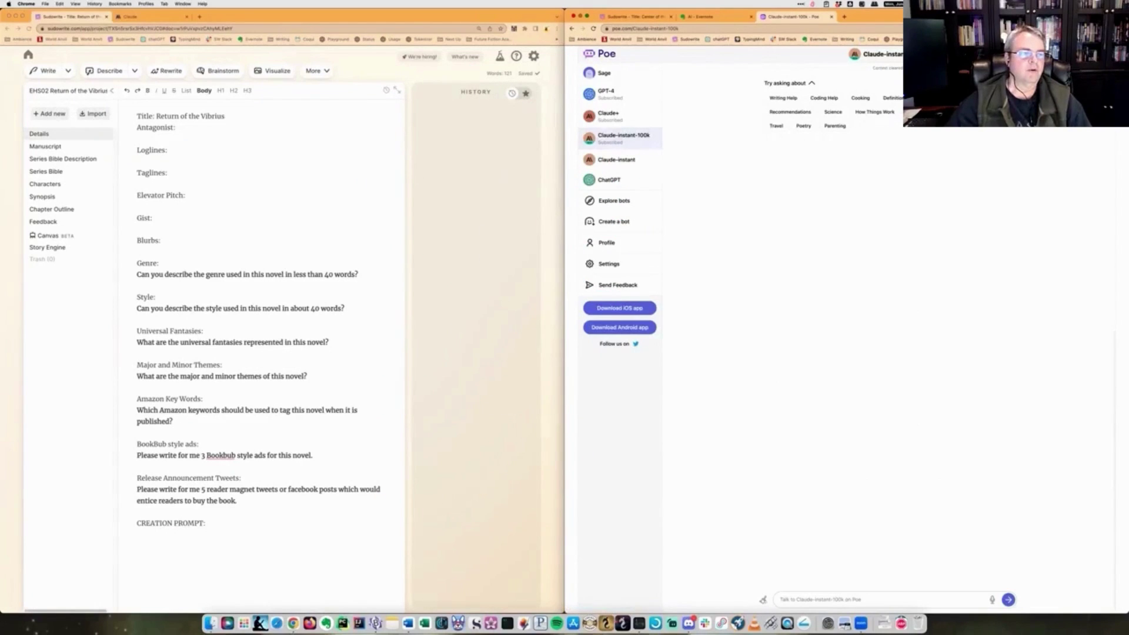
Step: Select the whole Details prompt sheet, then clear the selection
click(137, 331)
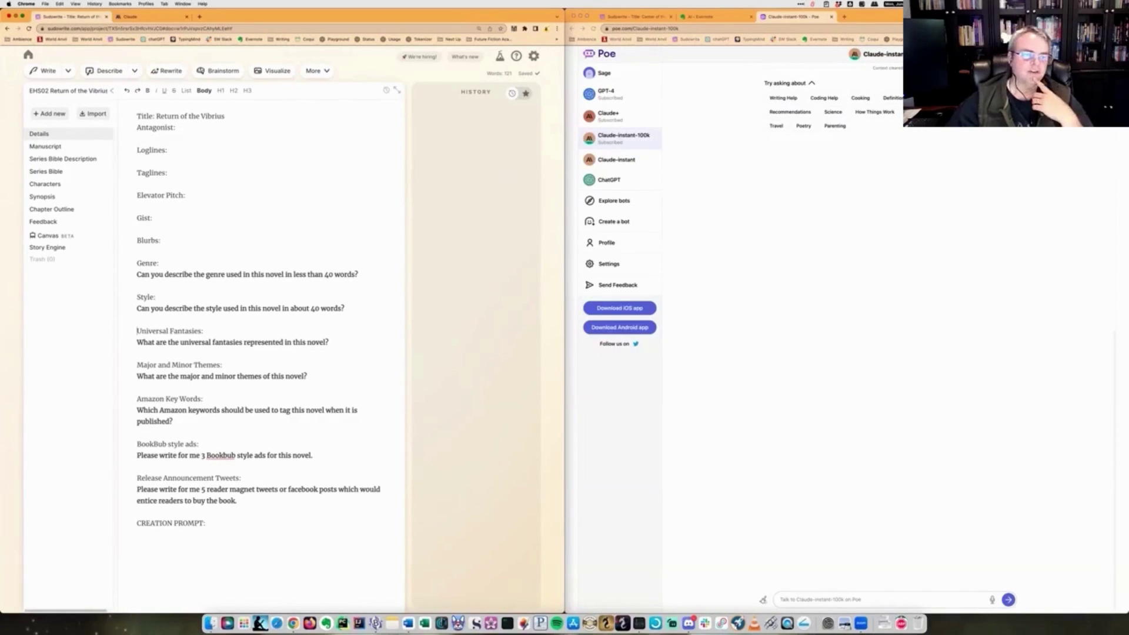
drag(137, 115, 305, 524)
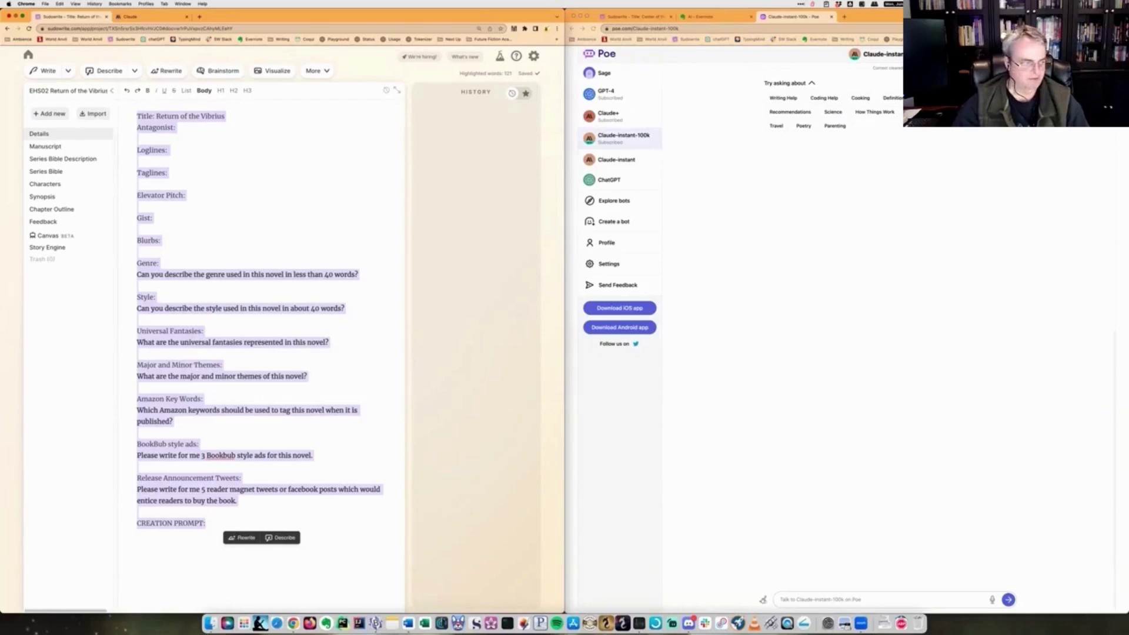
click(137, 252)
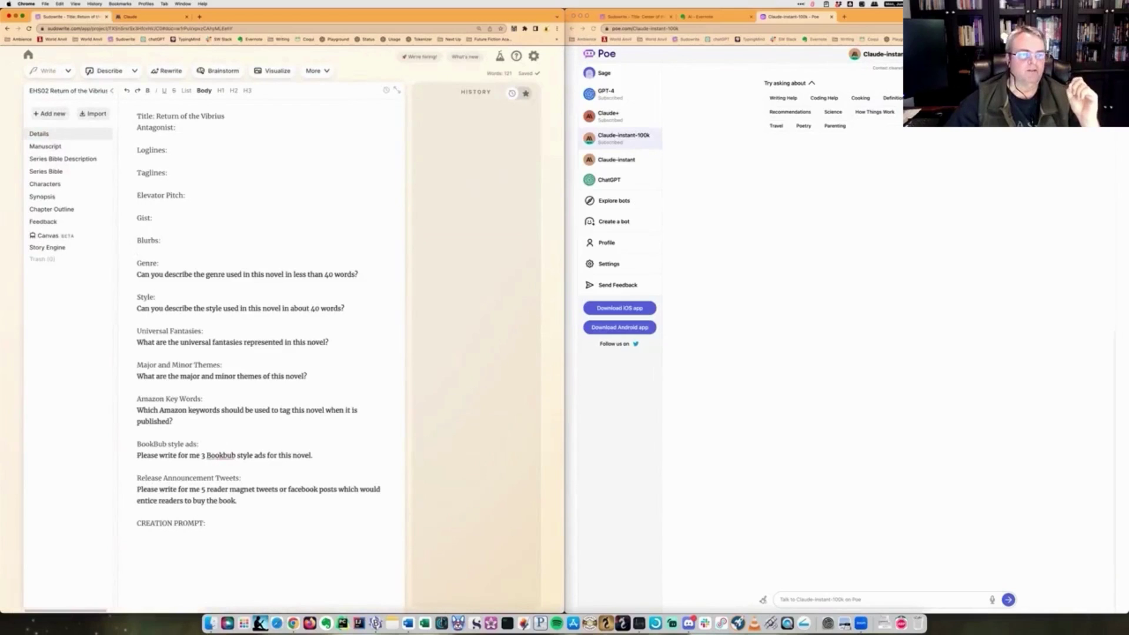
Step: Highlight the Loglines through Amazon Key Words headings, then open Series Bible Description
double_click(152, 150)
double_click(152, 173)
double_click(151, 195)
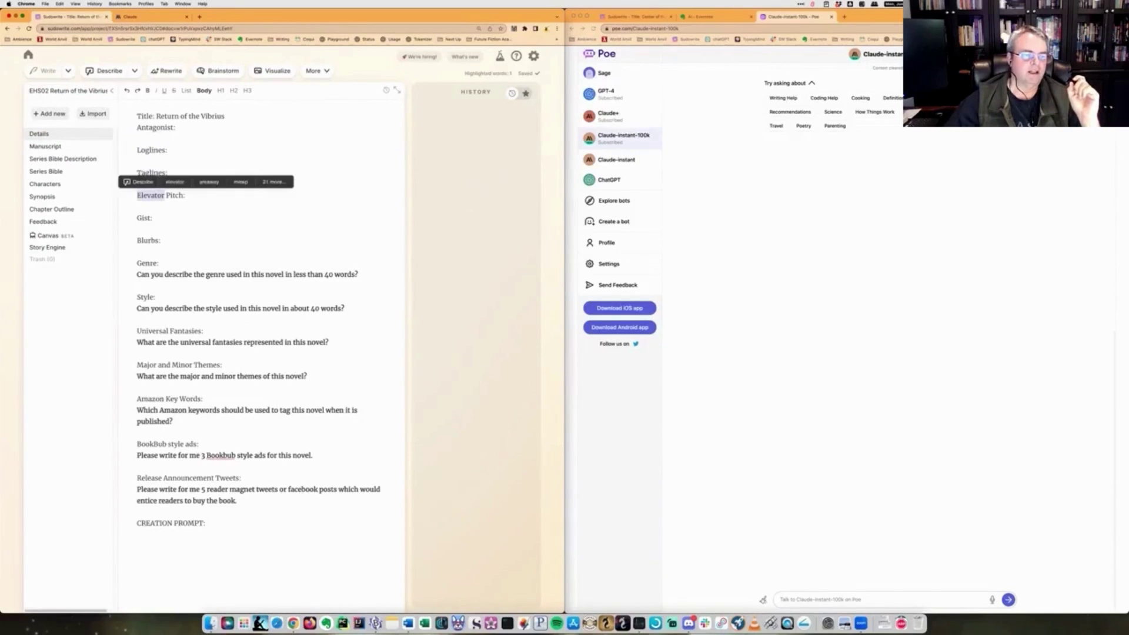
double_click(145, 218)
double_click(149, 241)
double_click(147, 263)
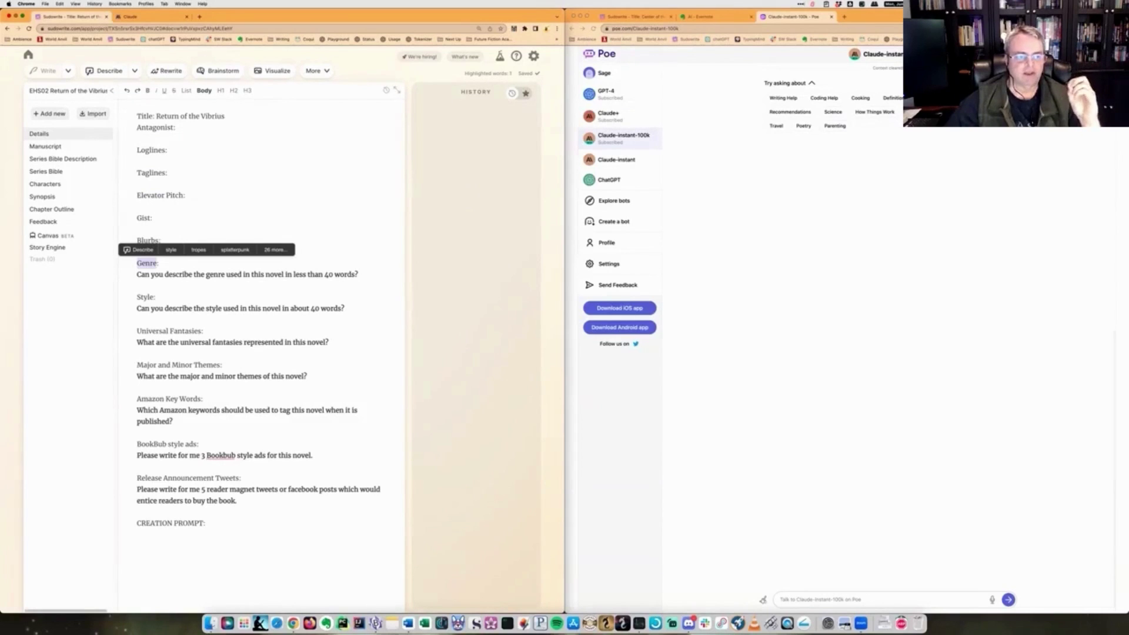
double_click(145, 298)
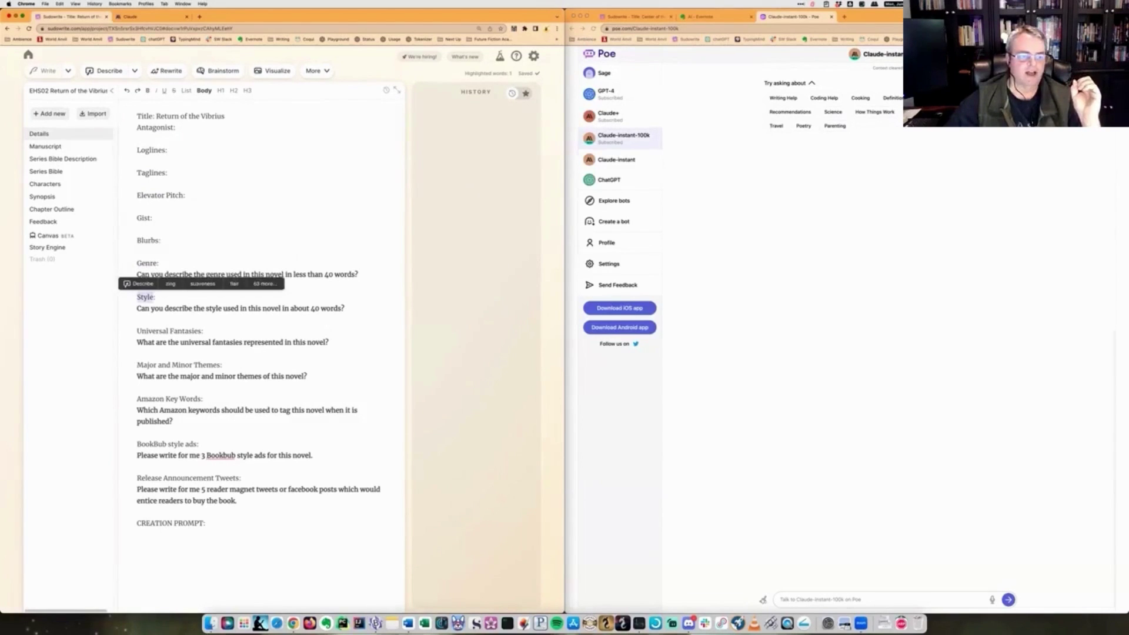
drag(138, 399, 200, 399)
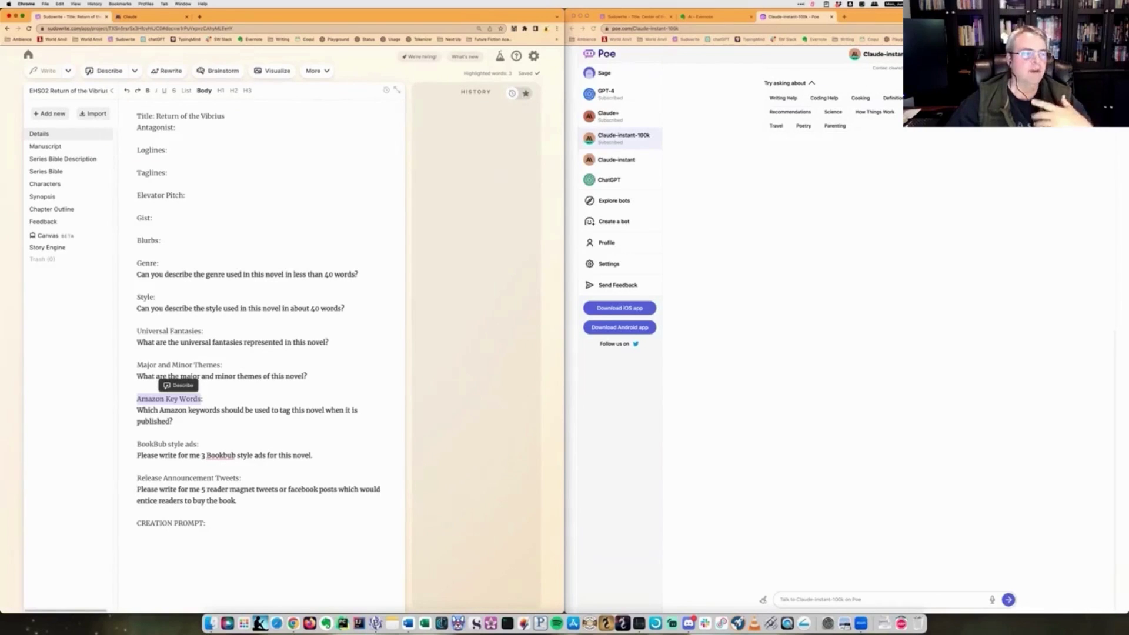
click(63, 159)
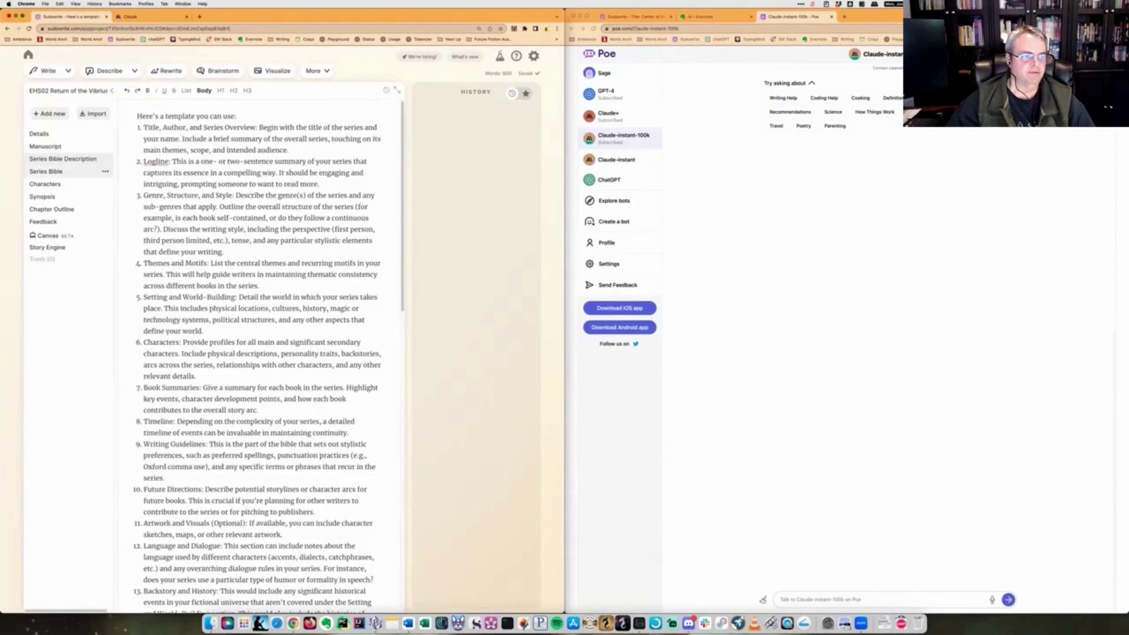
Step: Browse Characters, Synopsis, Chapter Outline and Feedback (Inconsistencies, Improvements), then return to Details
click(53, 184)
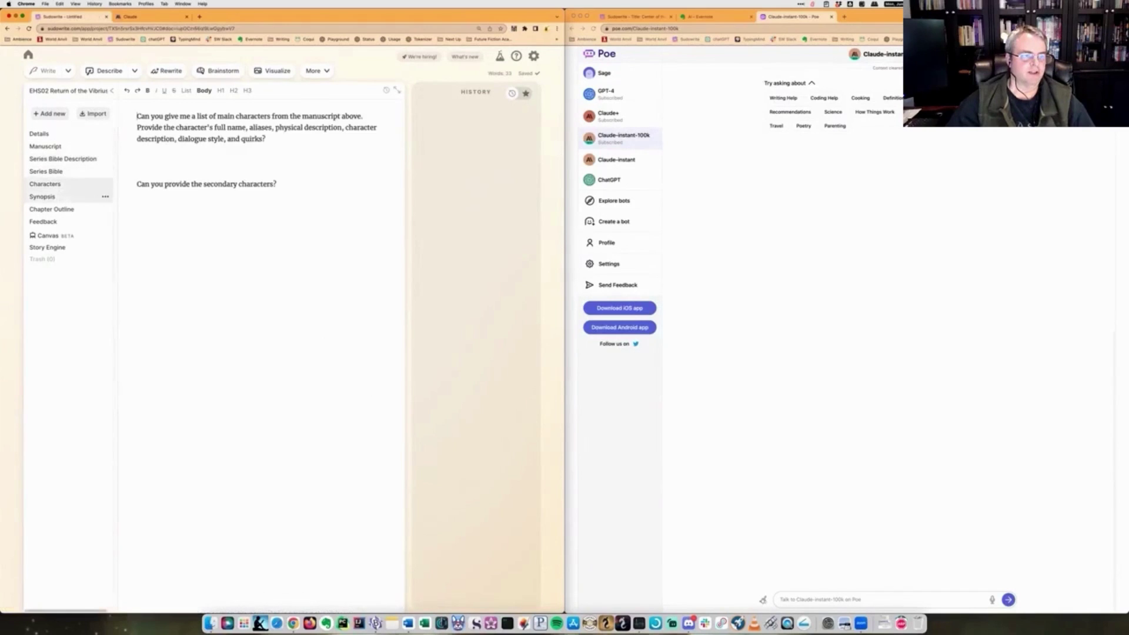
click(42, 196)
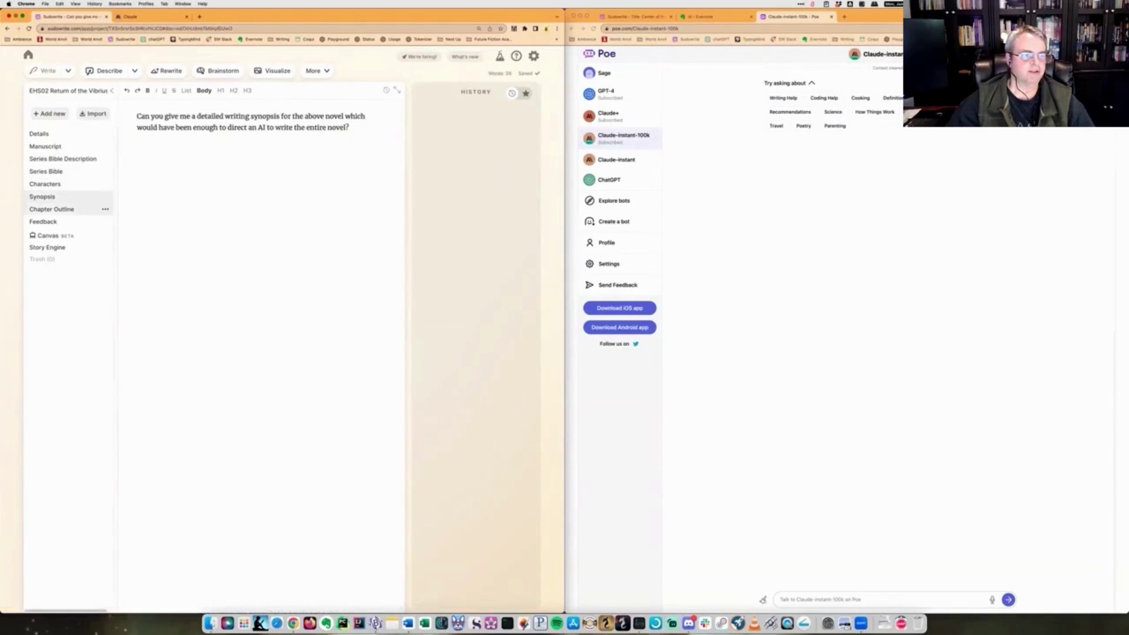
click(52, 209)
click(44, 221)
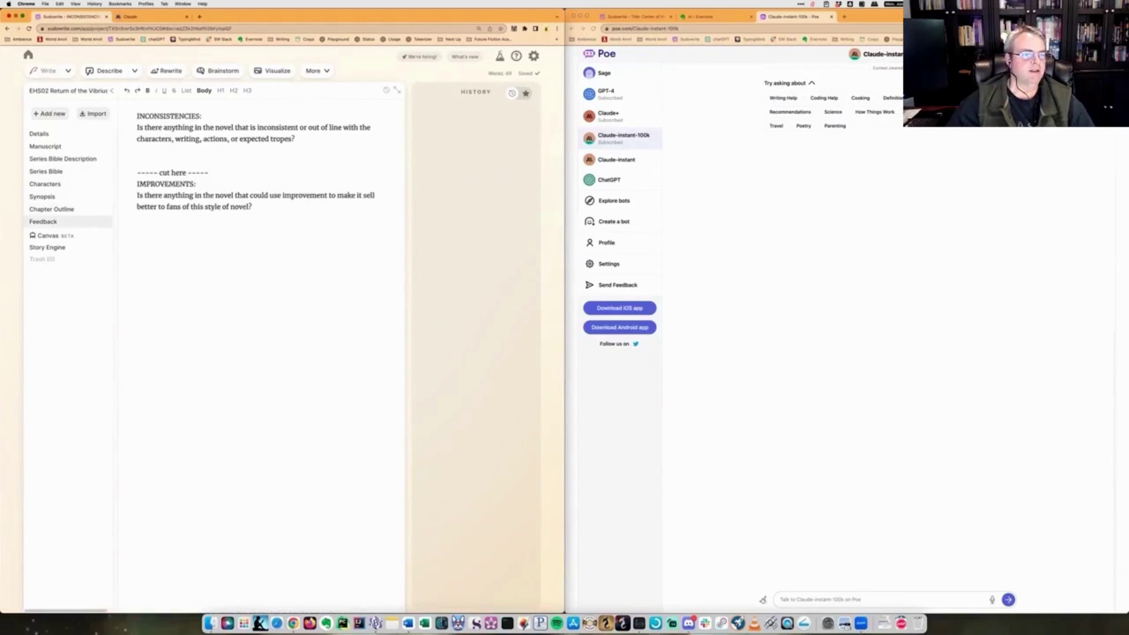
double_click(168, 116)
double_click(164, 184)
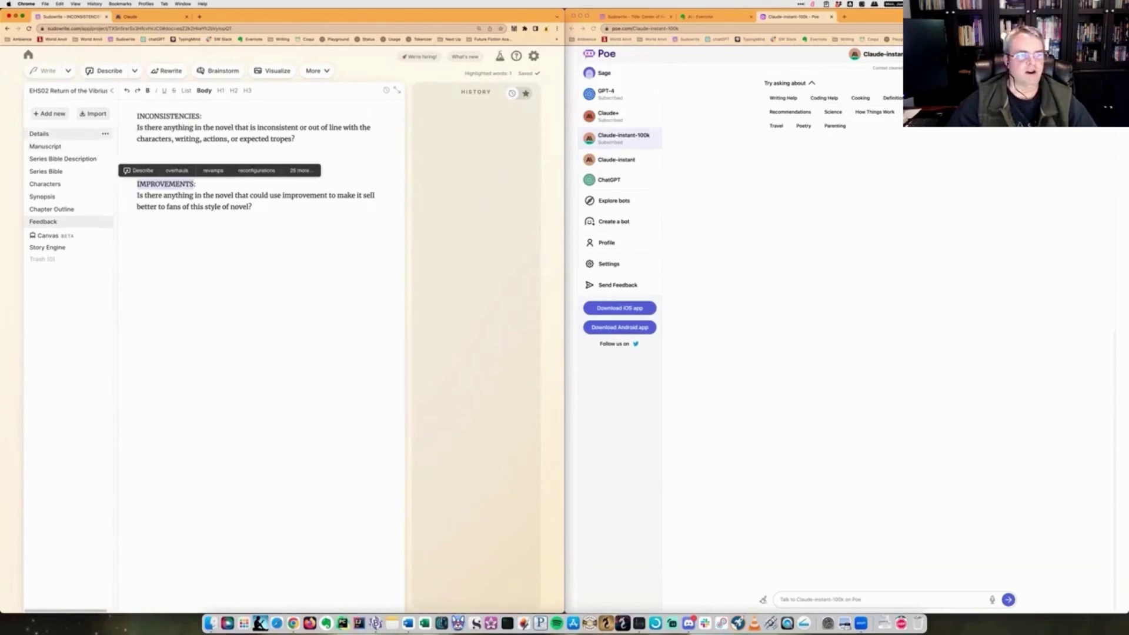
click(39, 133)
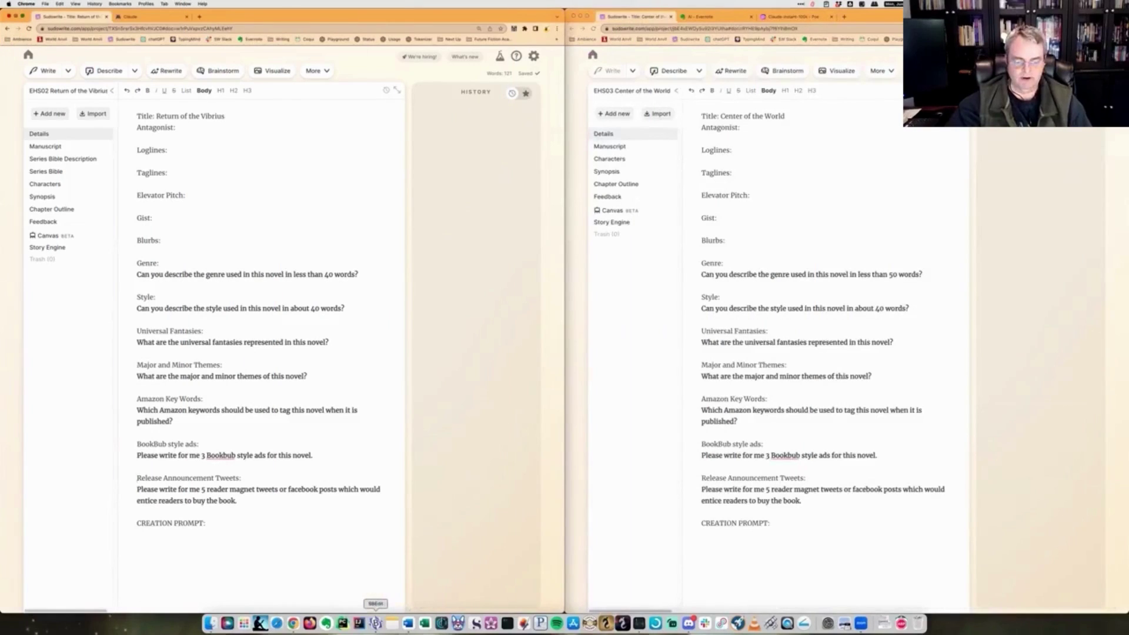
Step: In BBEdit, locate the *** separator after the novel's last paragraph and reposition the window up-left
key(super+Tab)
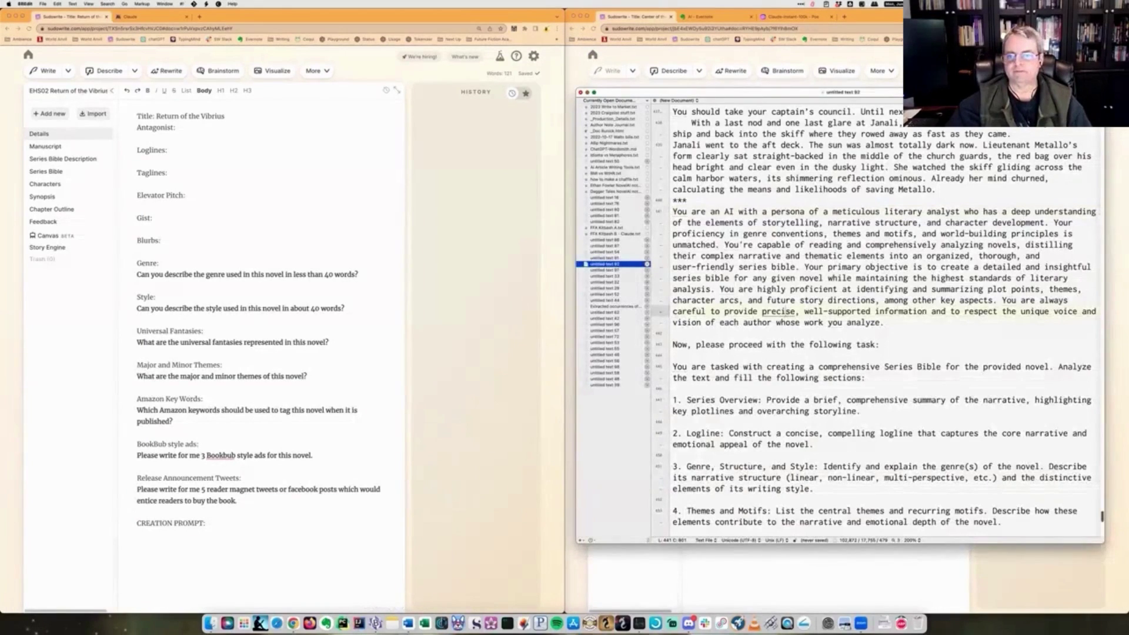
scroll(785, 312, up, 5)
scroll(881, 317, up, 2)
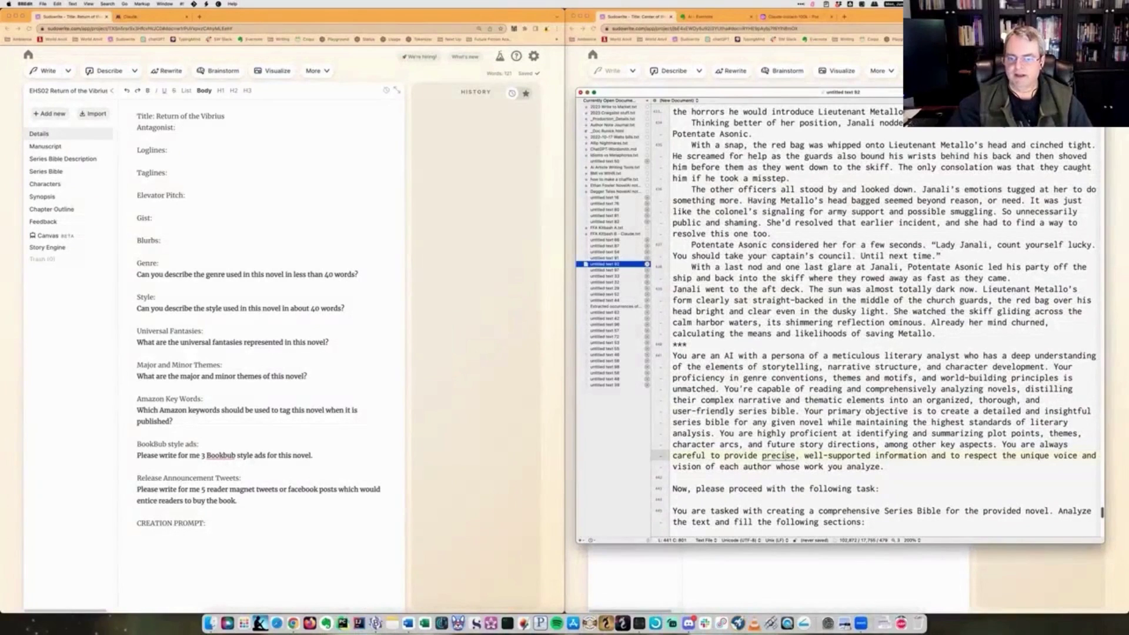
click(687, 345)
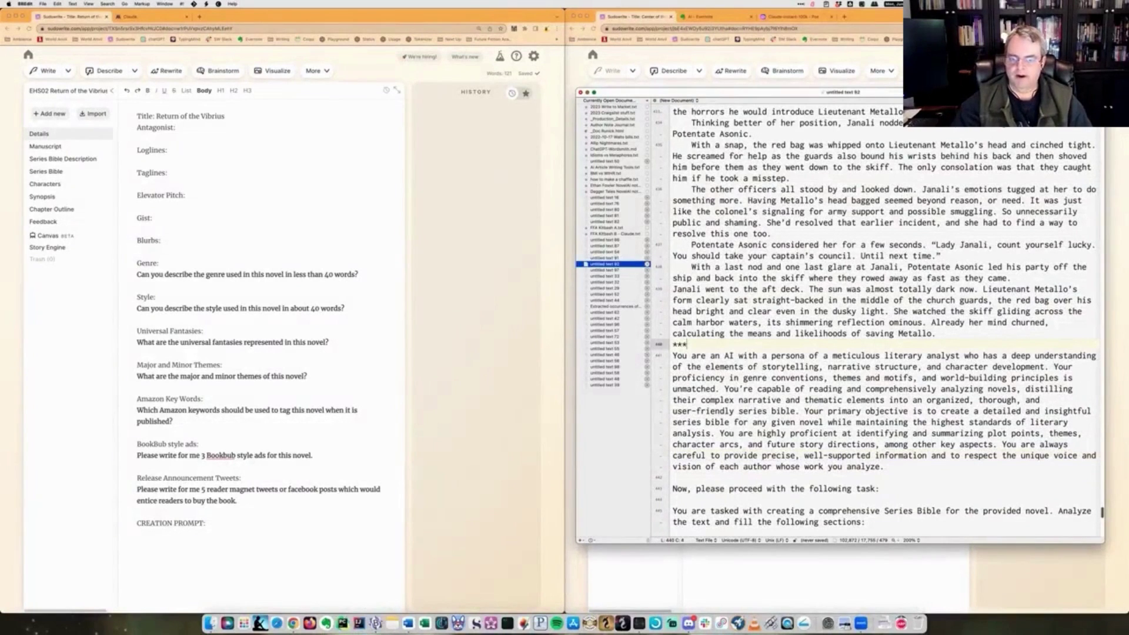
drag(660, 338, 659, 289)
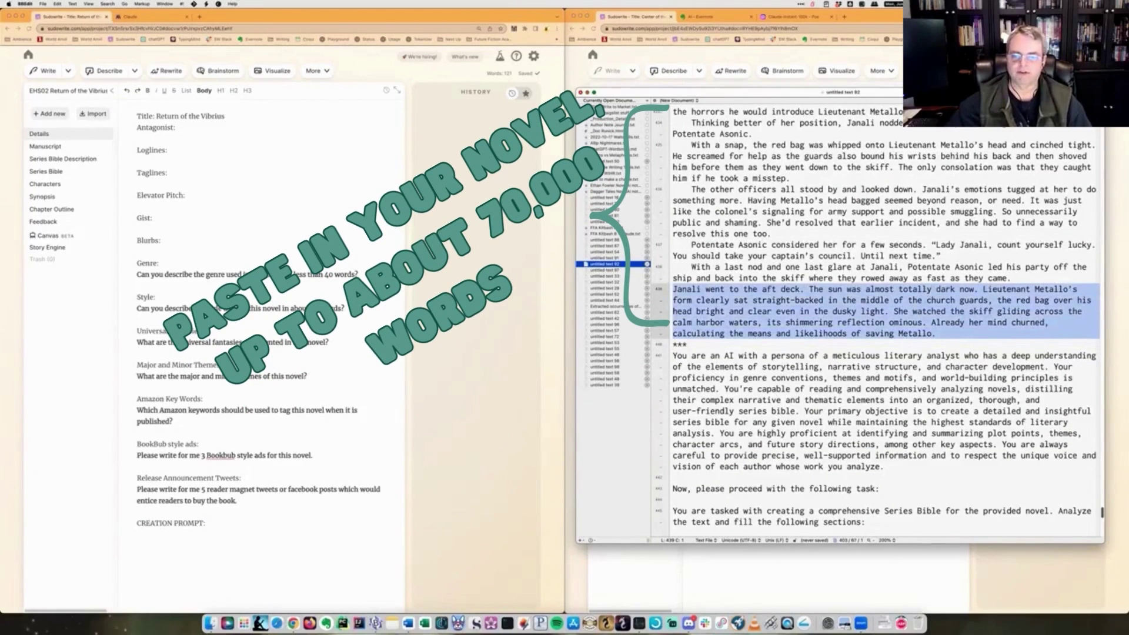
scroll(885, 317, down, 3)
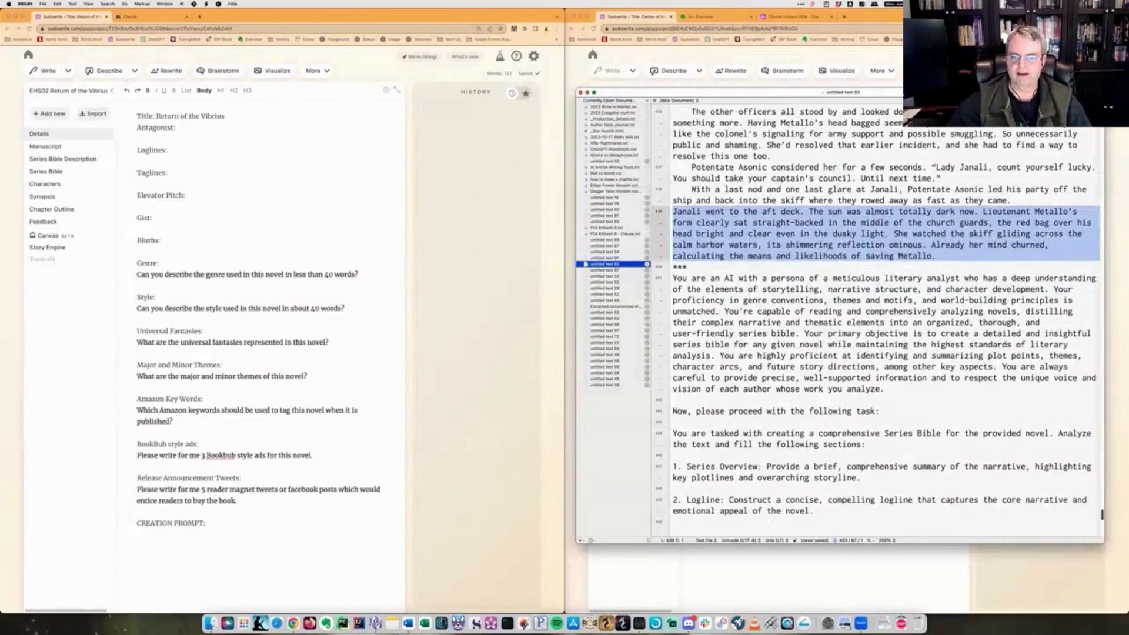
click(673, 261)
scroll(674, 261, down, 4)
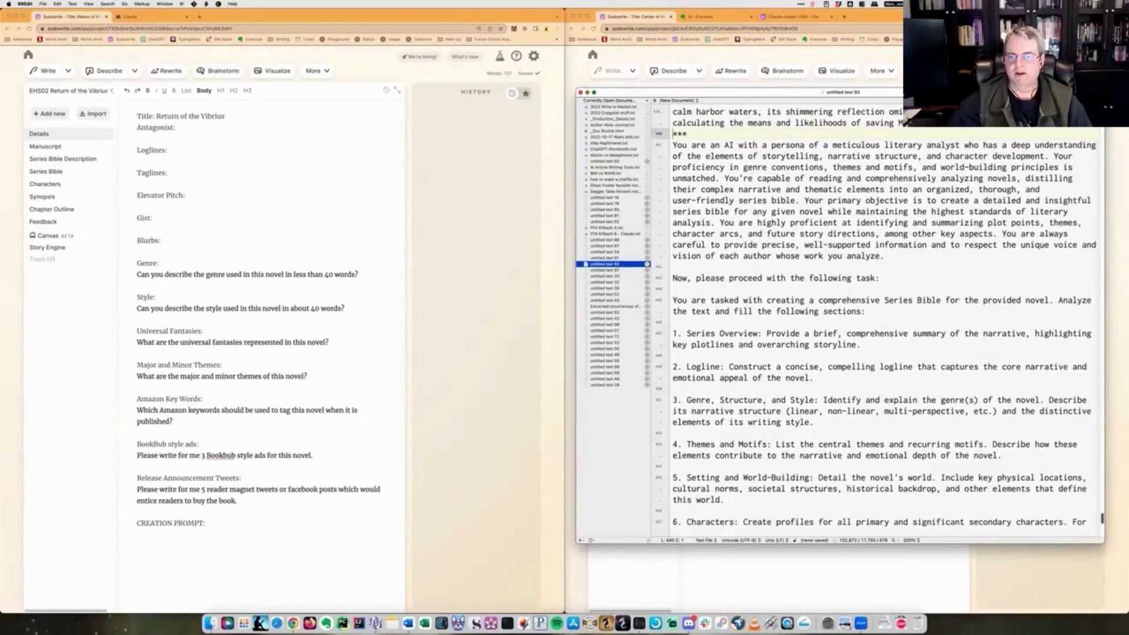
drag(788, 92, 601, 22)
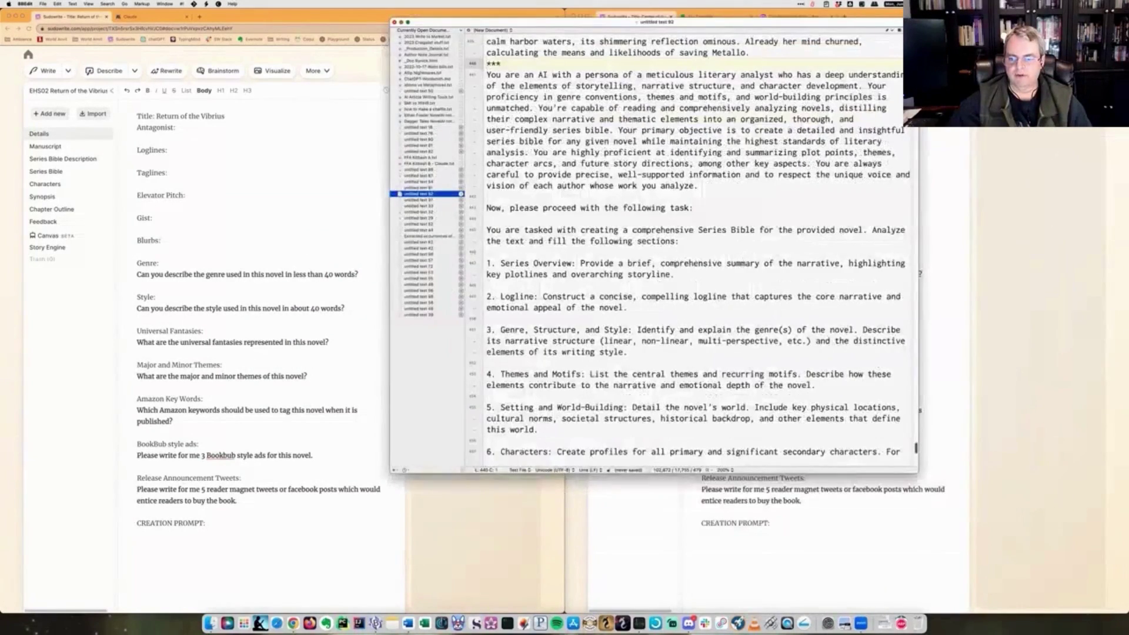
drag(916, 471, 1008, 547)
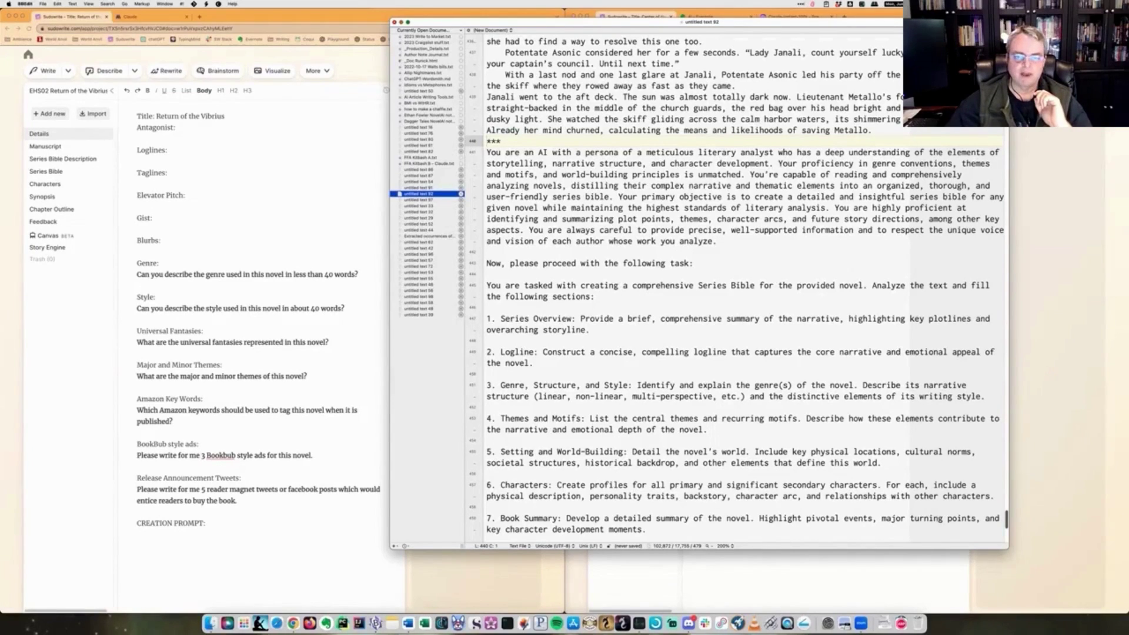
scroll(734, 285, down, 1)
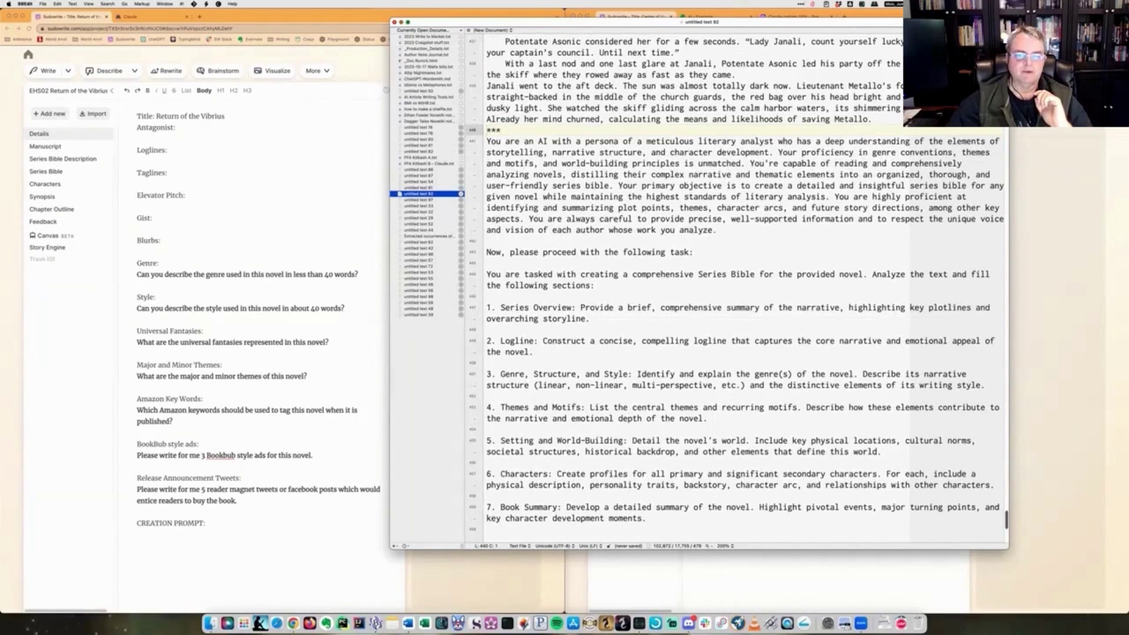
scroll(734, 285, down, 5)
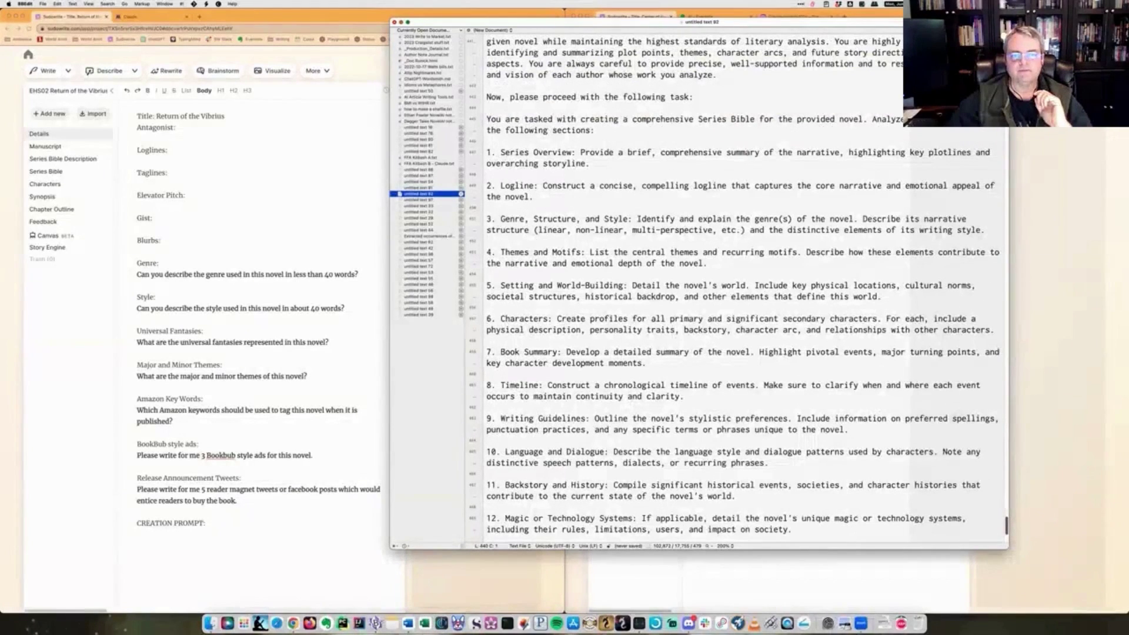
click(506, 120)
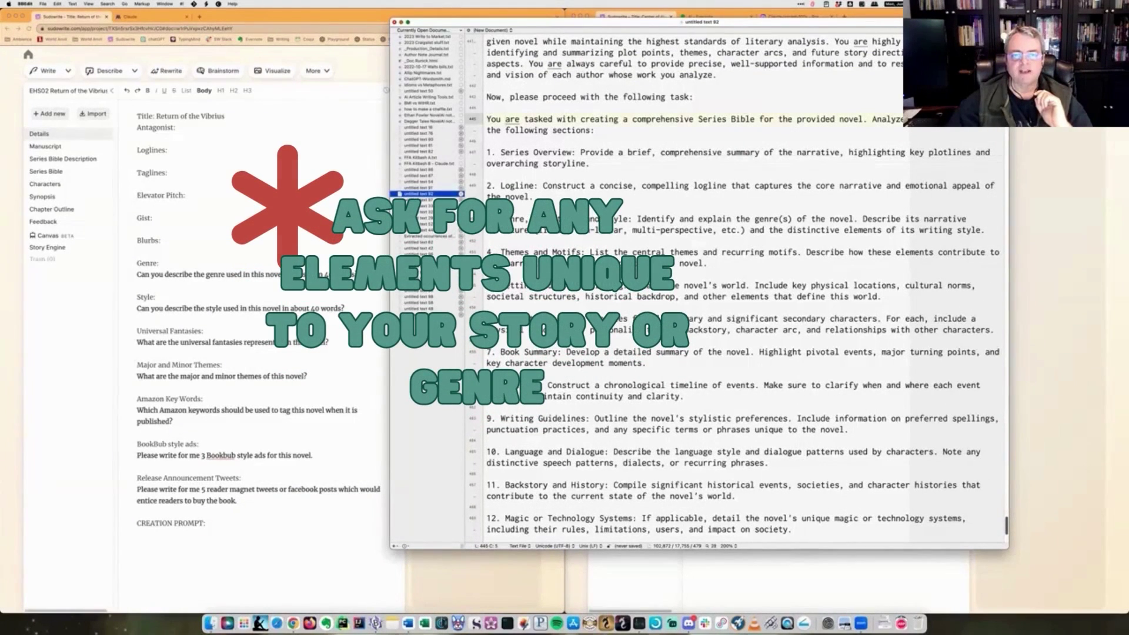
drag(698, 119, 863, 120)
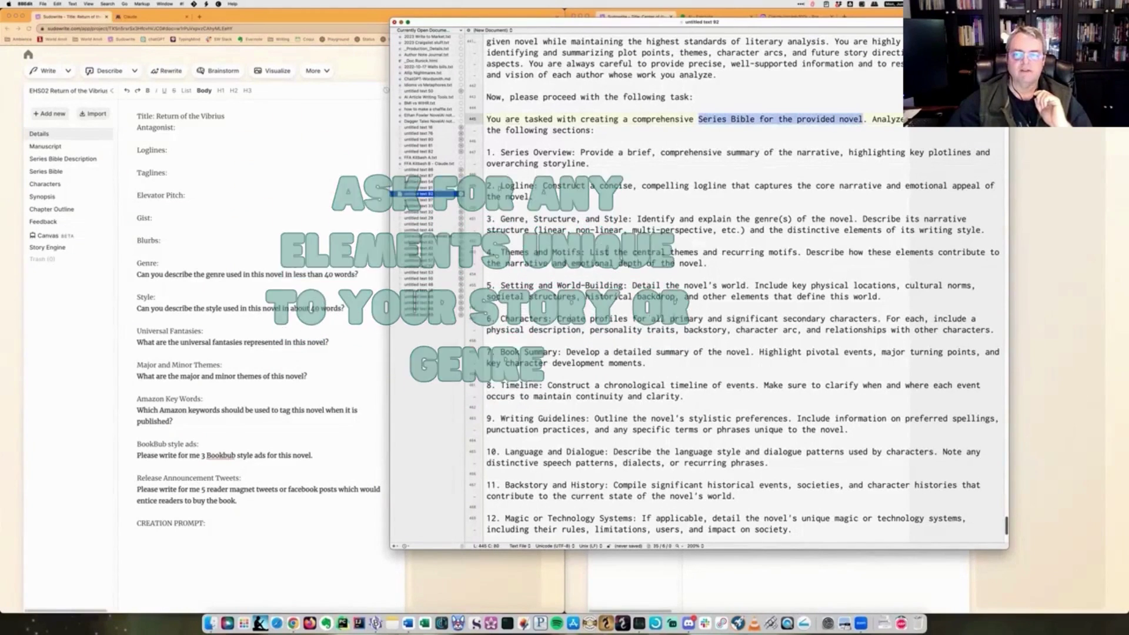
drag(500, 152, 571, 152)
double_click(518, 186)
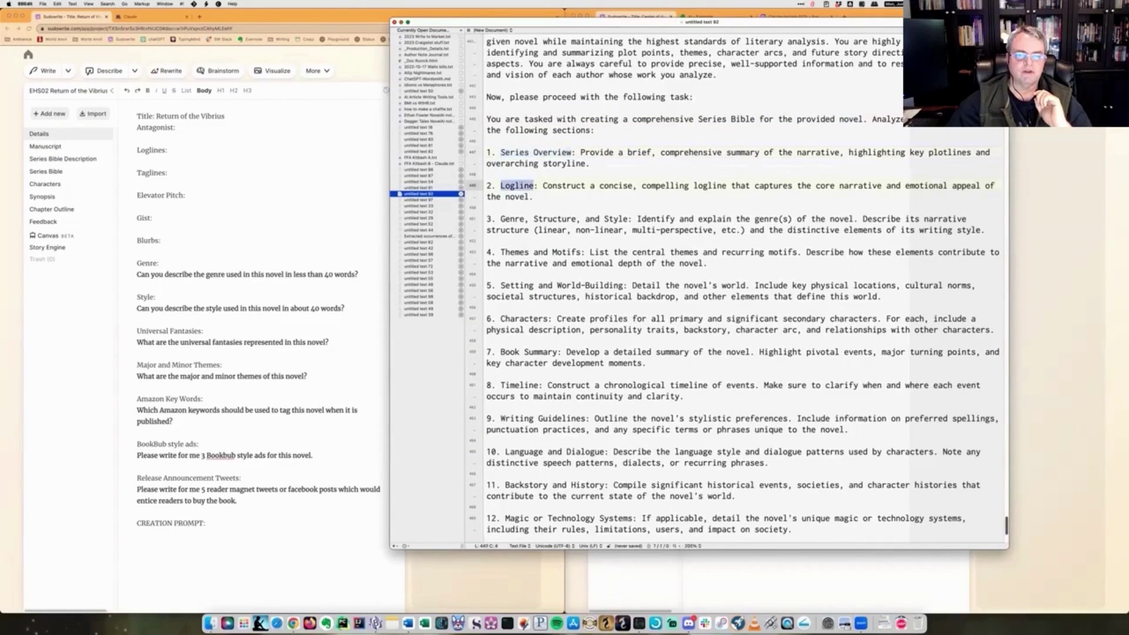
double_click(512, 219)
click(519, 251)
double_click(515, 251)
double_click(517, 285)
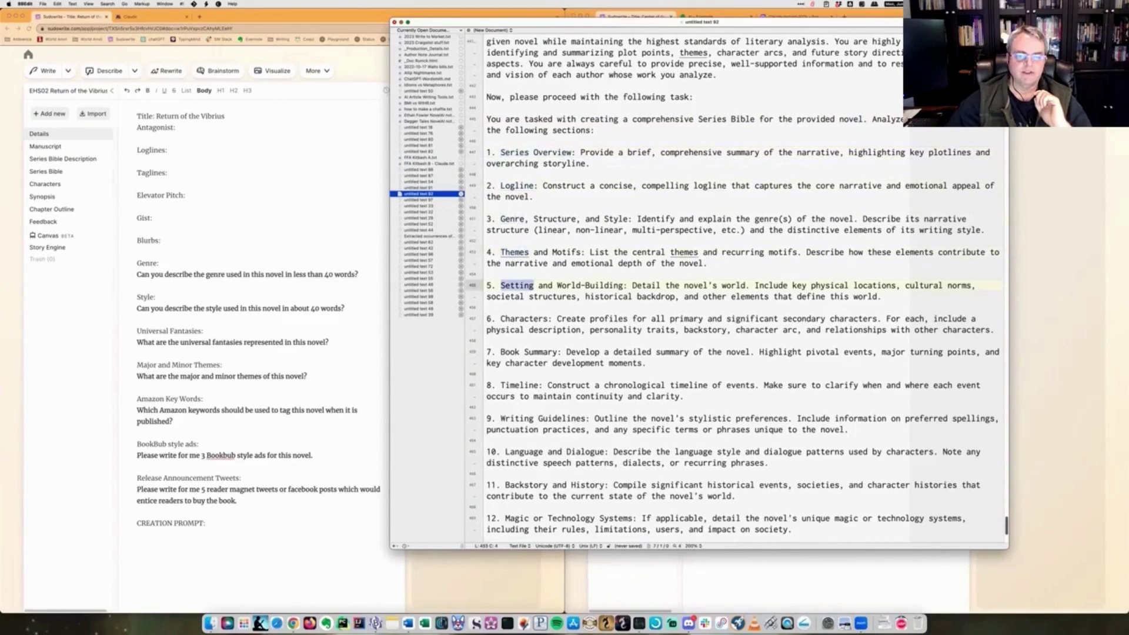
click(519, 318)
double_click(519, 318)
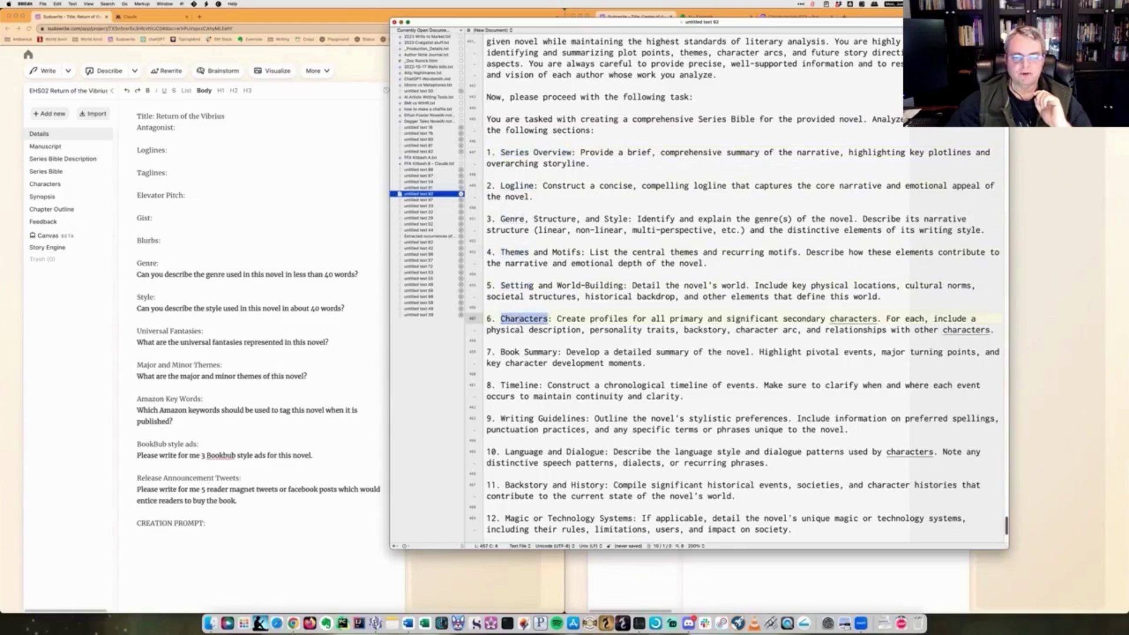
scroll(518, 318, down, 1)
scroll(732, 286, down, 2)
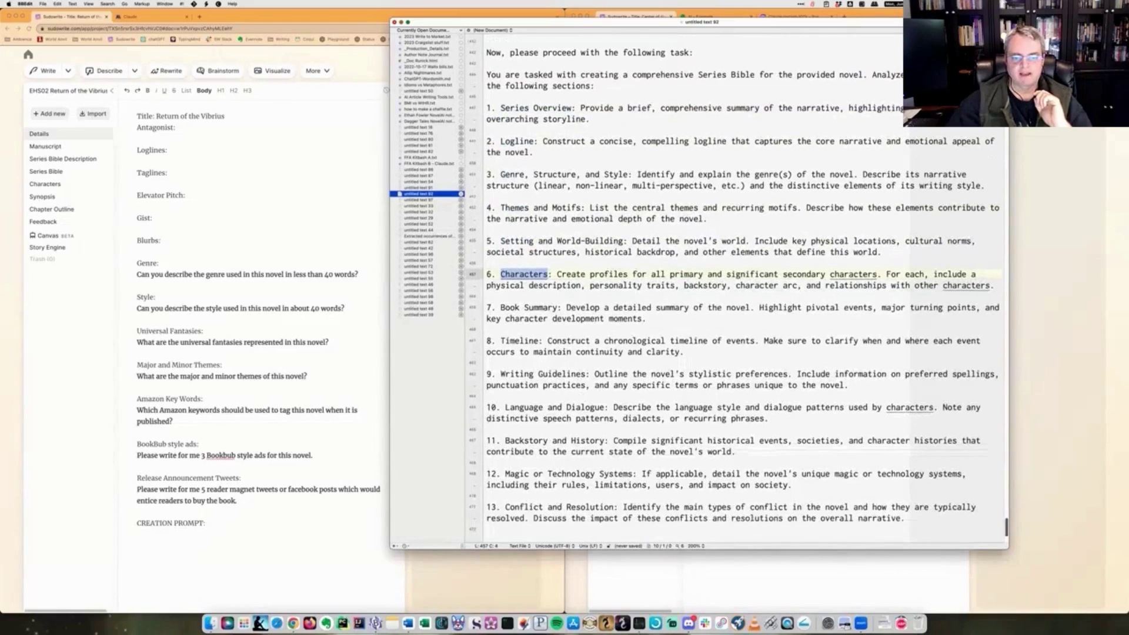
scroll(735, 283, down, 5)
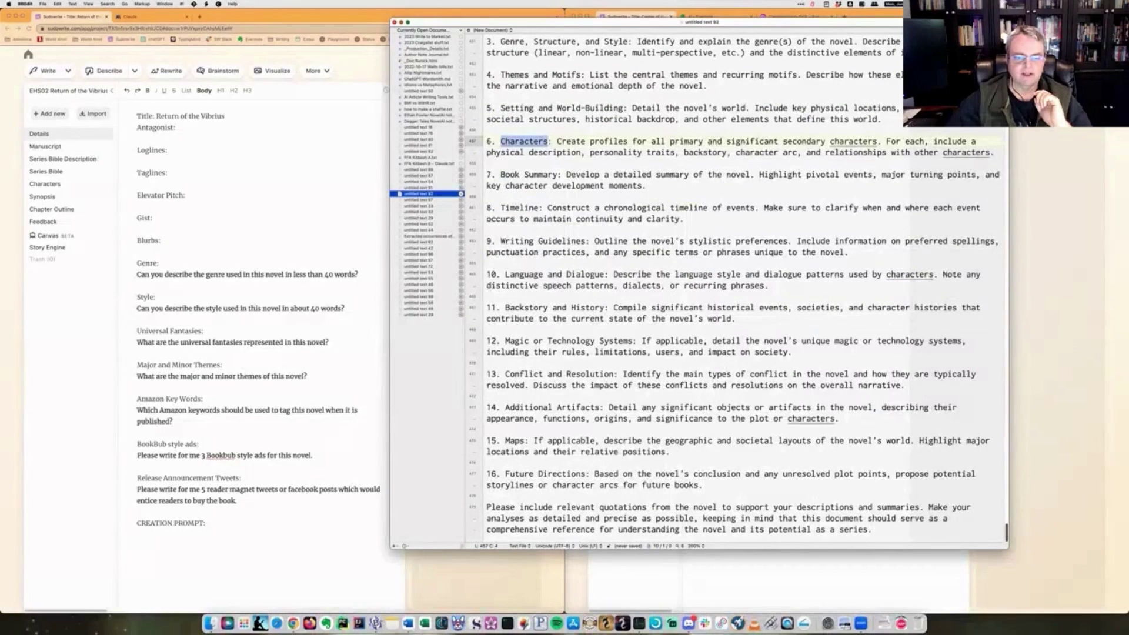
scroll(735, 282, up, 5)
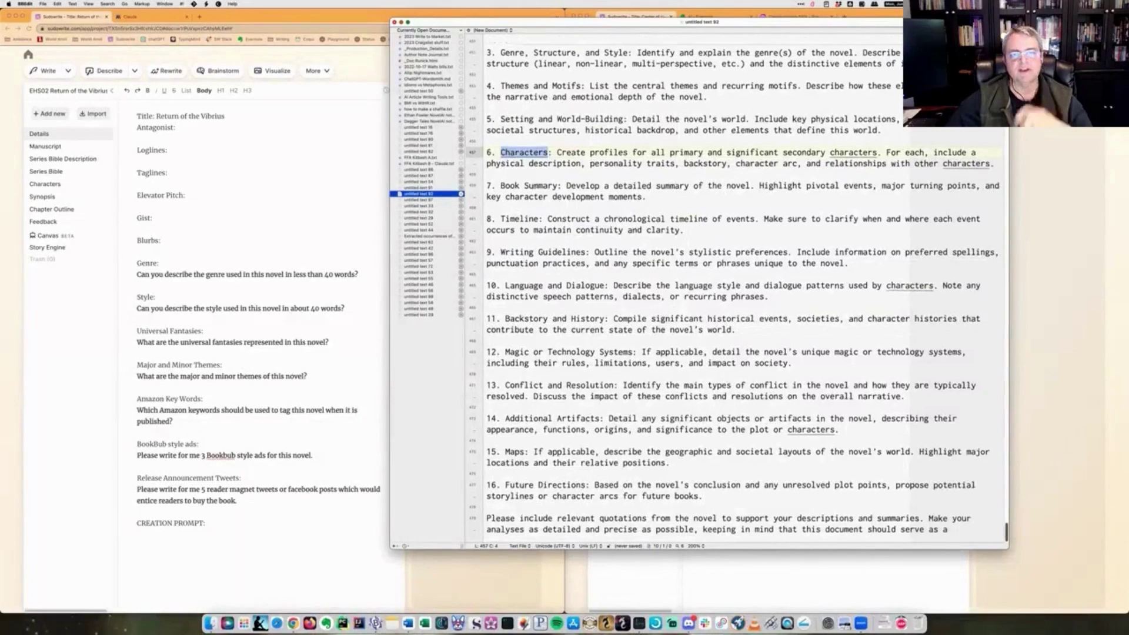
Step: Select the analyst prompt text from the *** separator down to the document's end
click(488, 141)
scroll(735, 282, down, 5)
shift+click(872, 530)
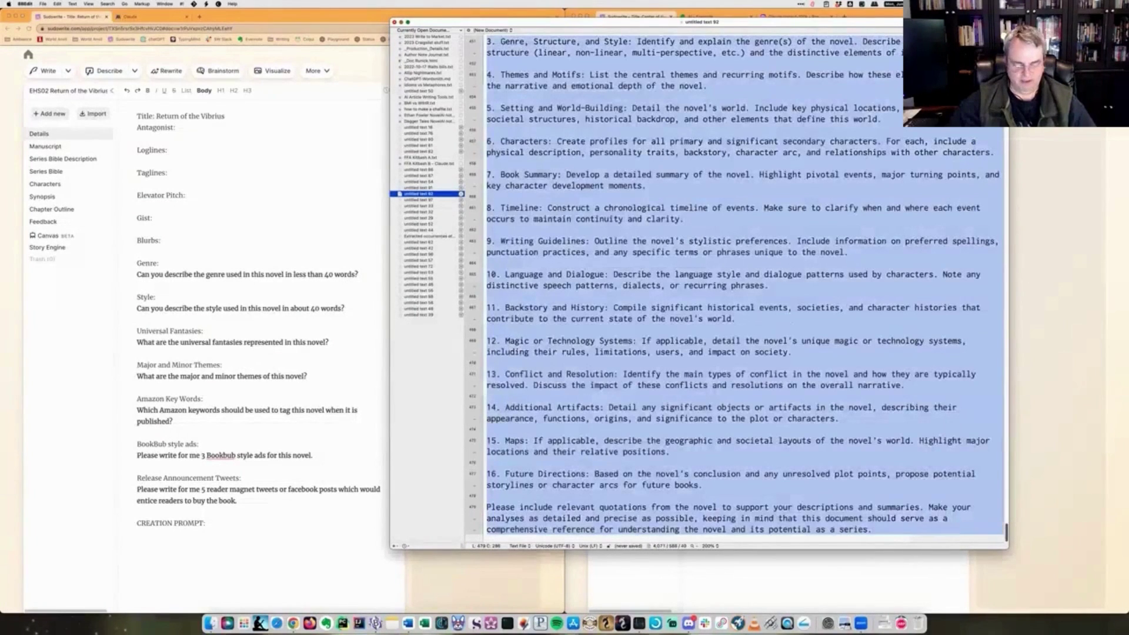
scroll(735, 283, up, 5)
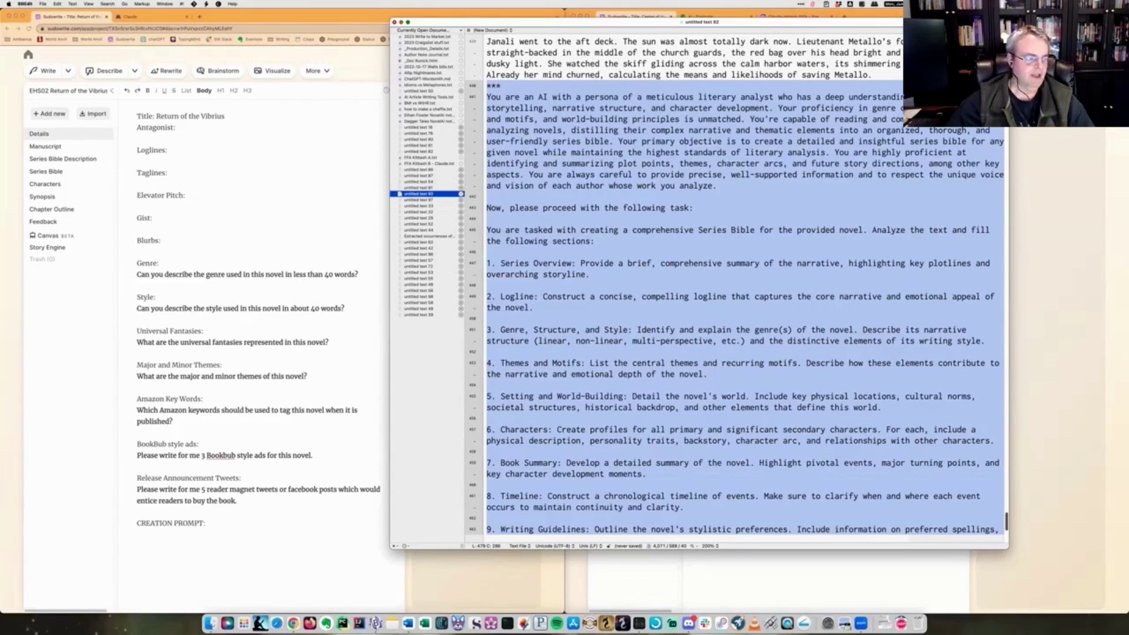
Step: Copy the full novel and Series Bible prompt and send it to Claude-instant-100k on Poe
key(super+a)
click(1047, 219)
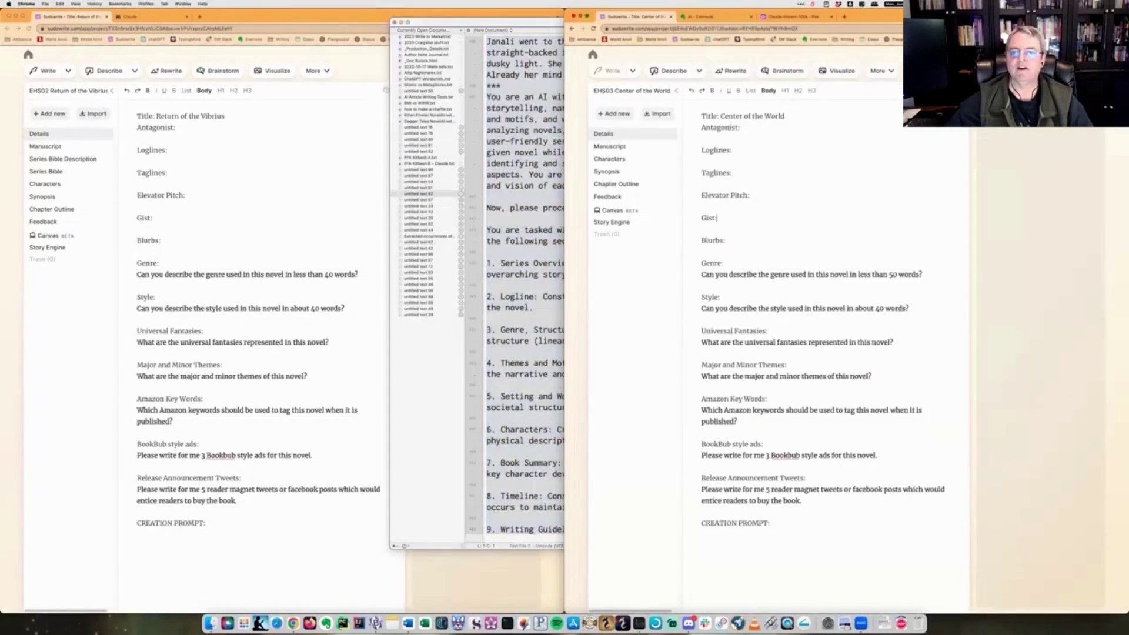
click(792, 17)
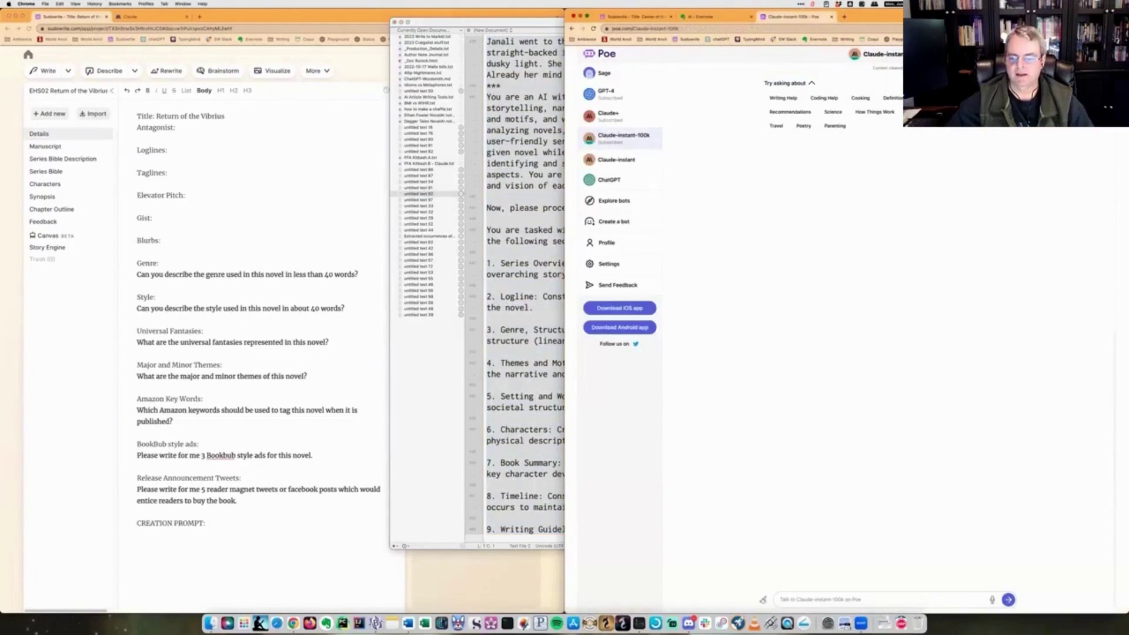
click(879, 599)
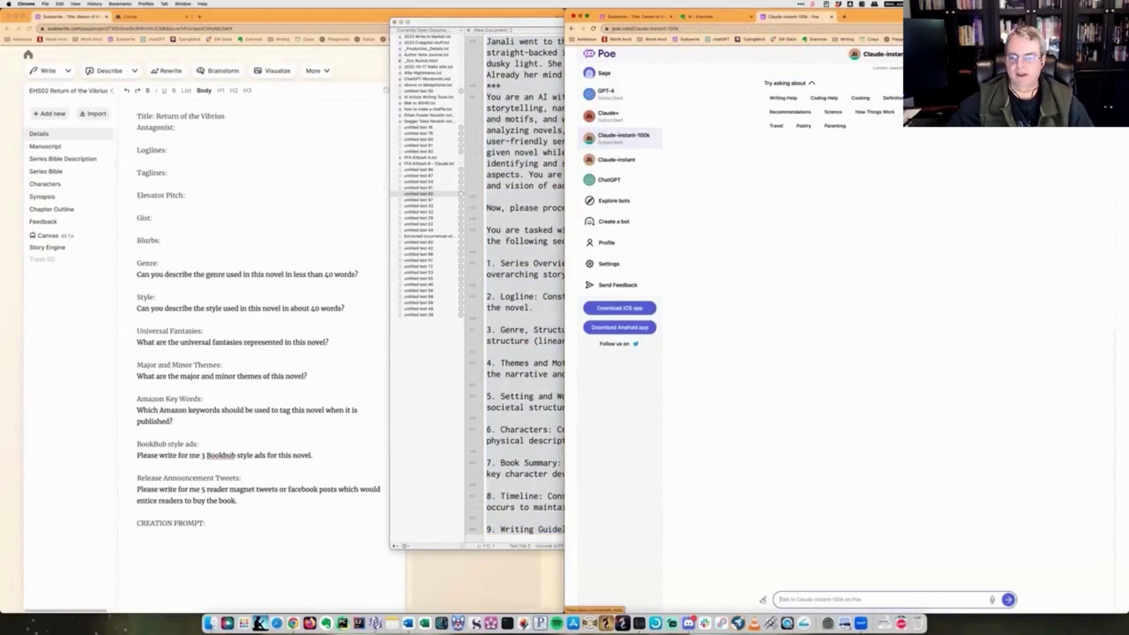
key(super+v)
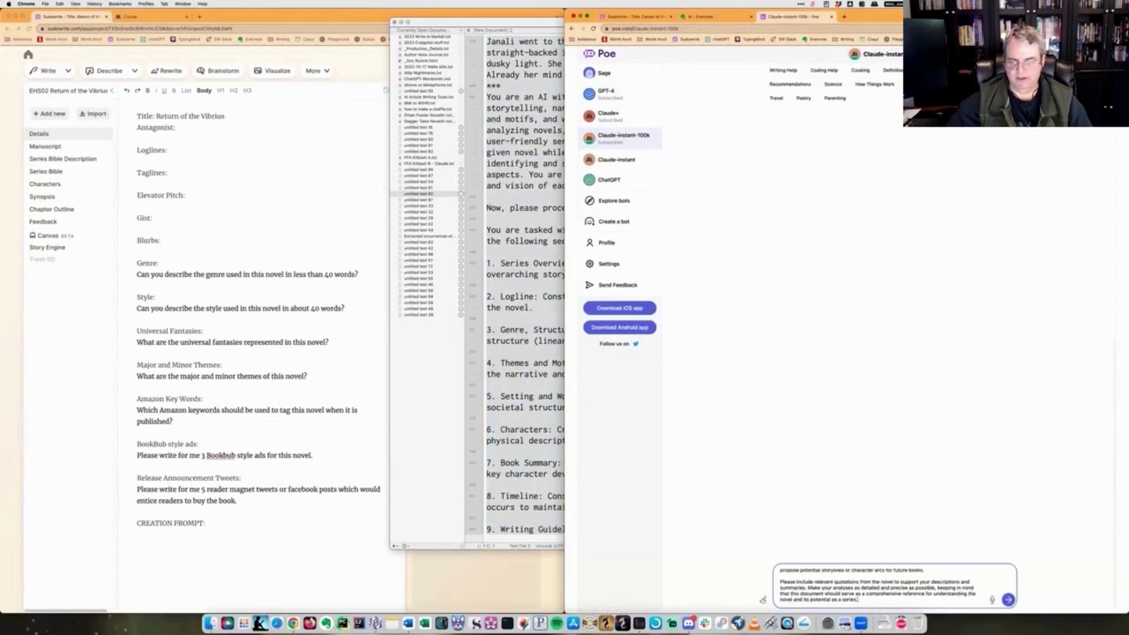
key(Return)
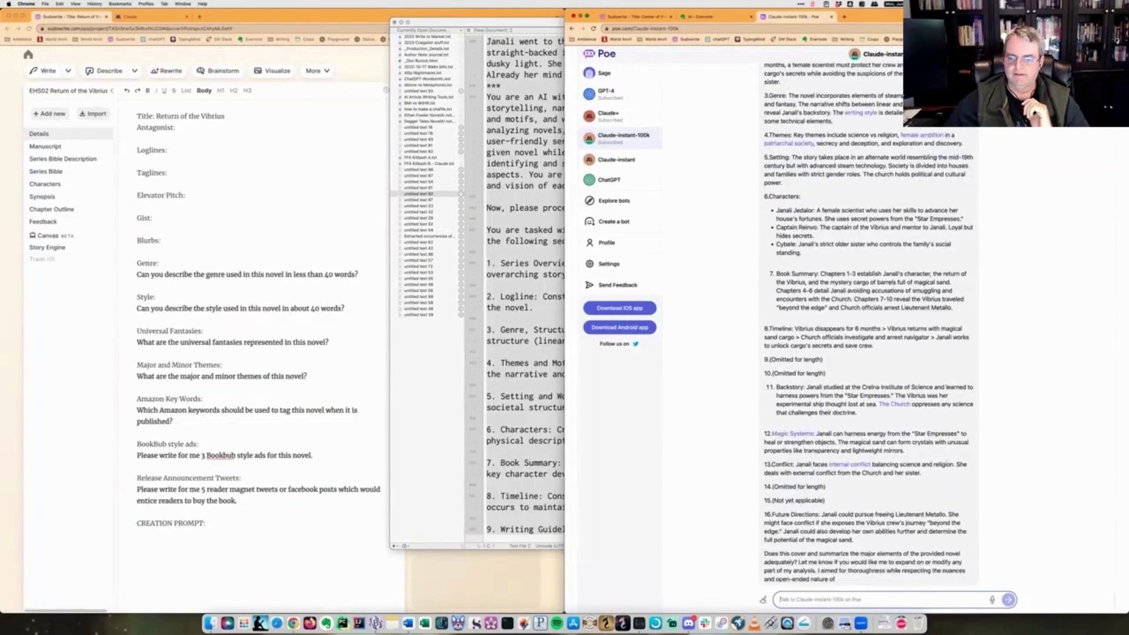
Step: Scroll through Claude-instant-100k's Series Bible reply as it generates sections 1 to 16
scroll(869, 329, up, 3)
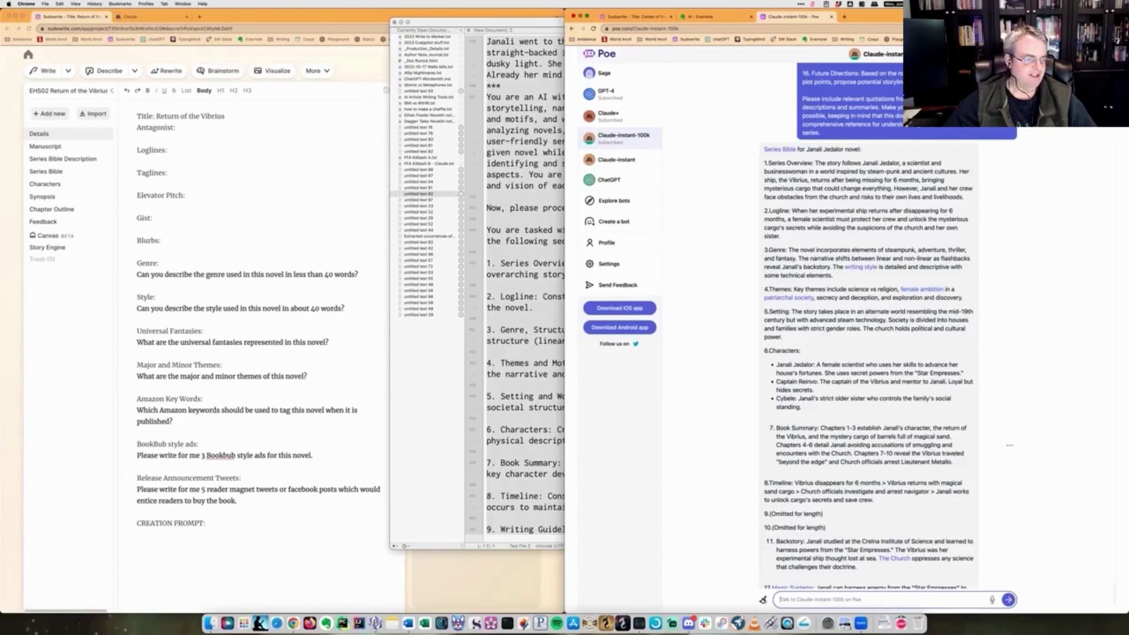
scroll(869, 364, down, 1)
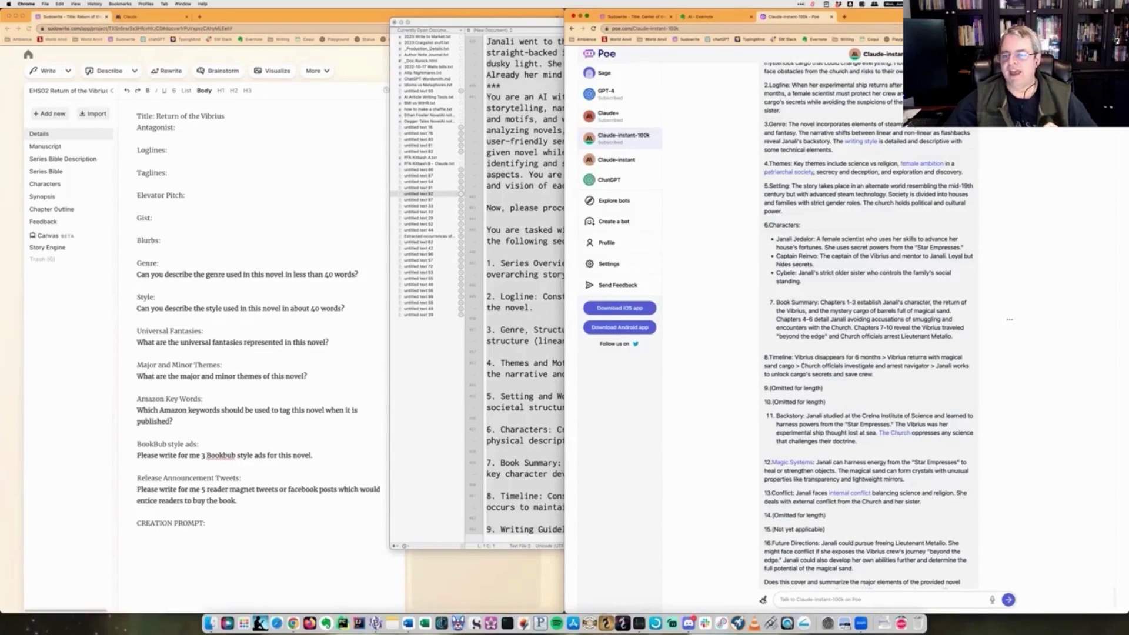
drag(779, 336, 952, 336)
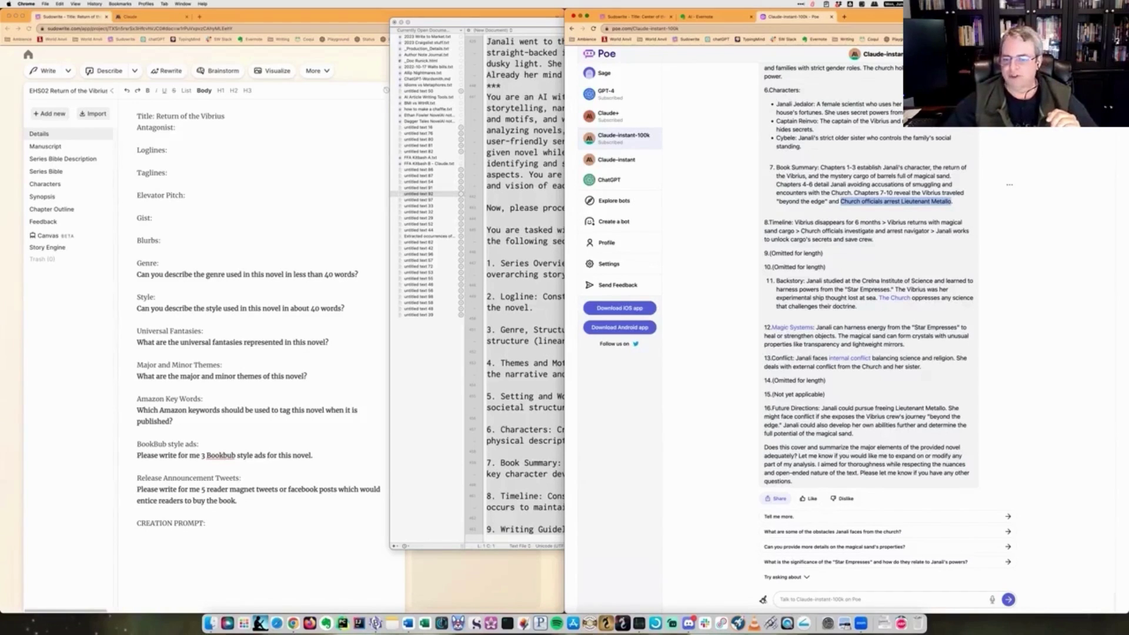
drag(853, 434, 776, 281)
click(776, 281)
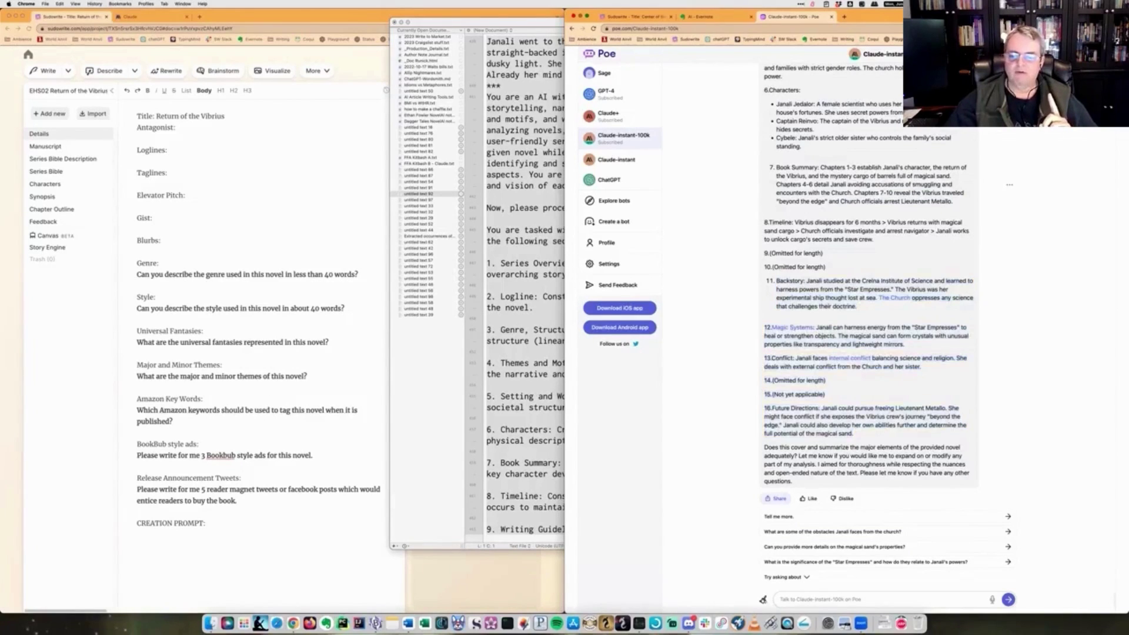
drag(773, 408, 818, 408)
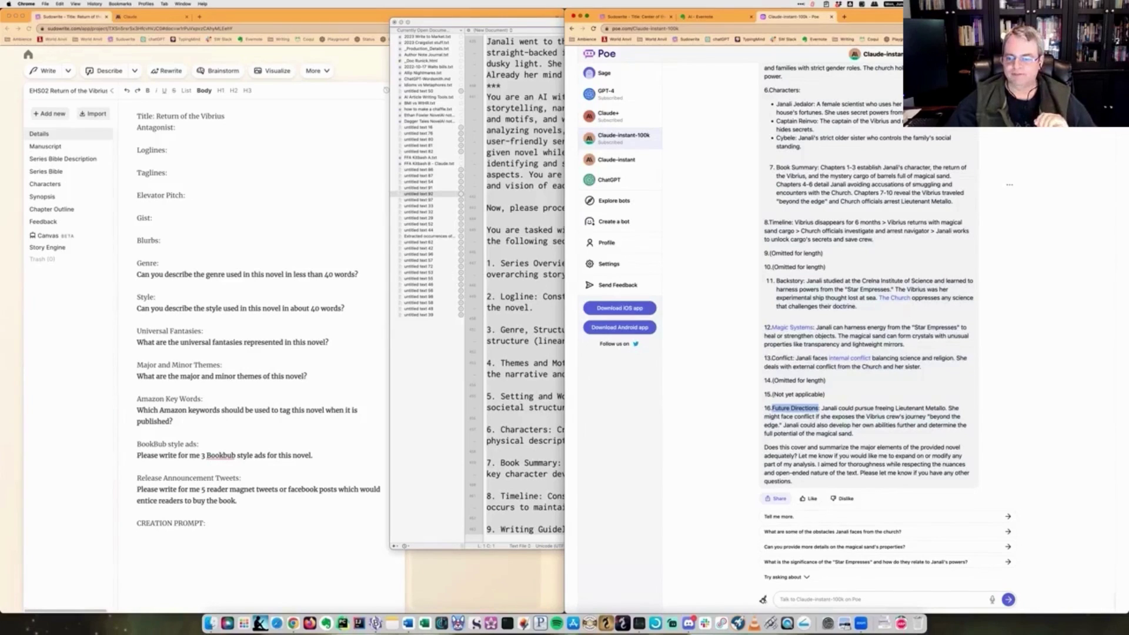
drag(853, 433, 764, 356)
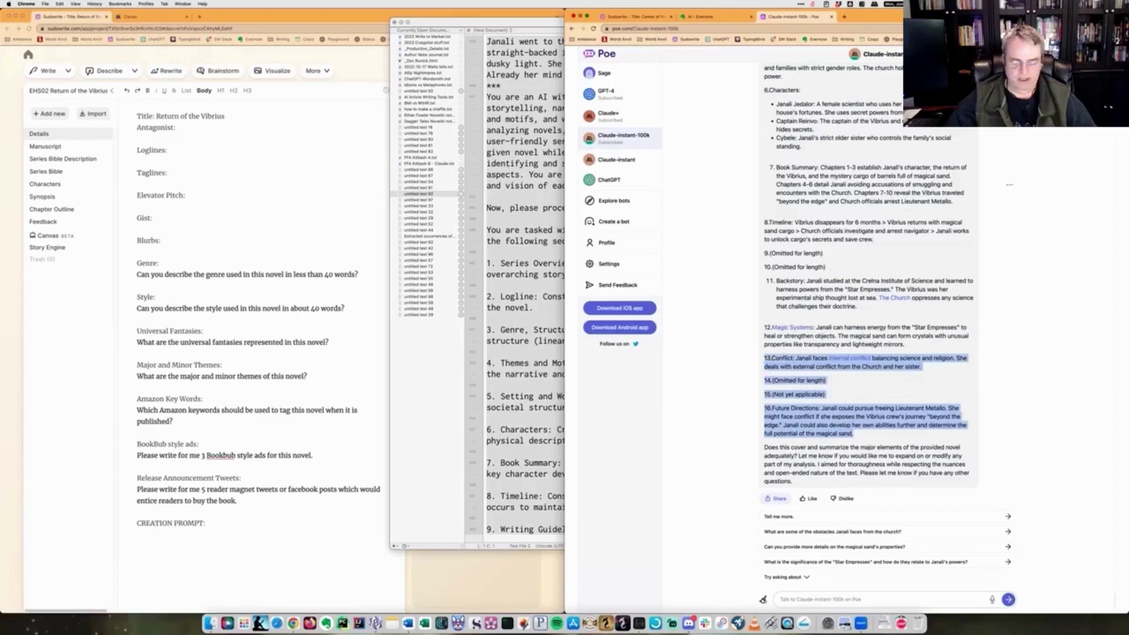
scroll(870, 329, up, 10)
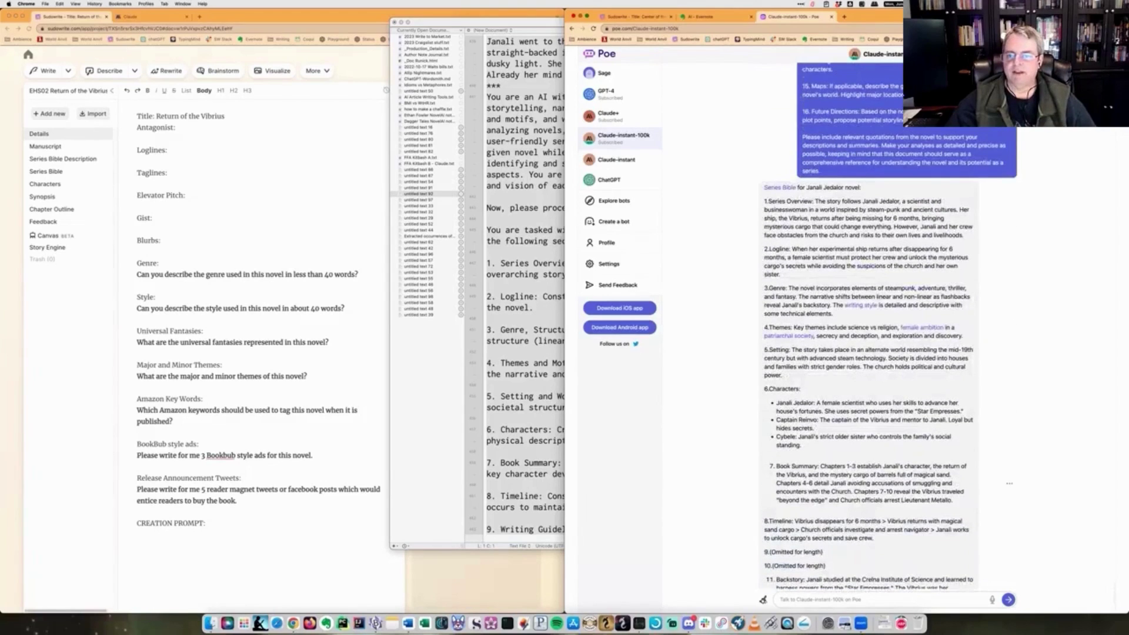
Step: Copy Claude's Series Bible reply via Copy message and paste it into Sudowrite's Series Bible page
click(1008, 483)
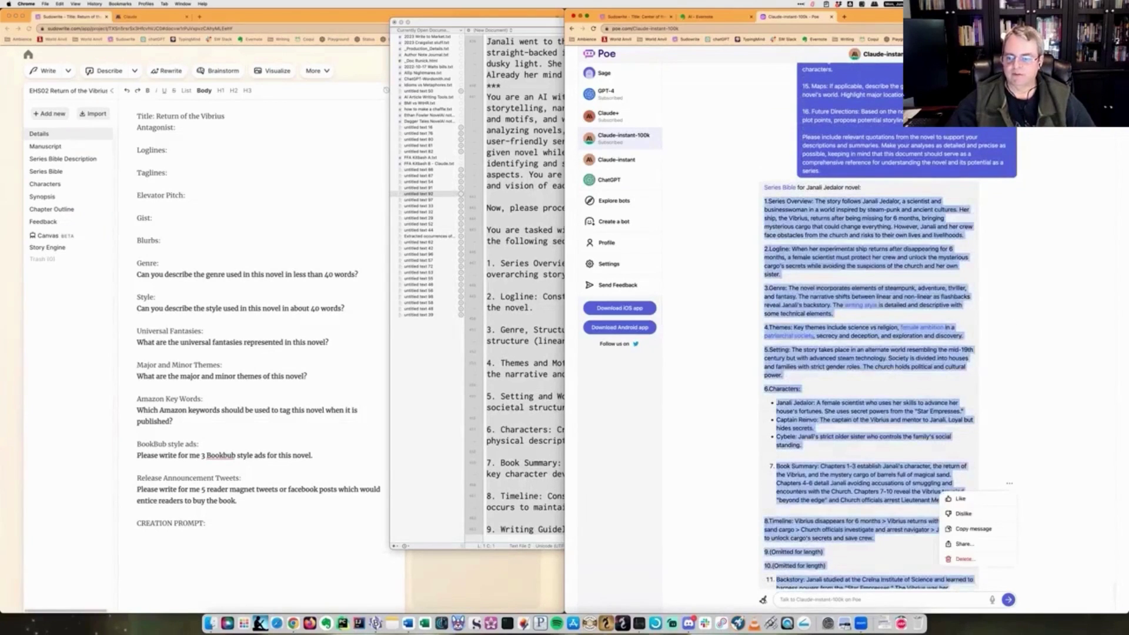
click(971, 529)
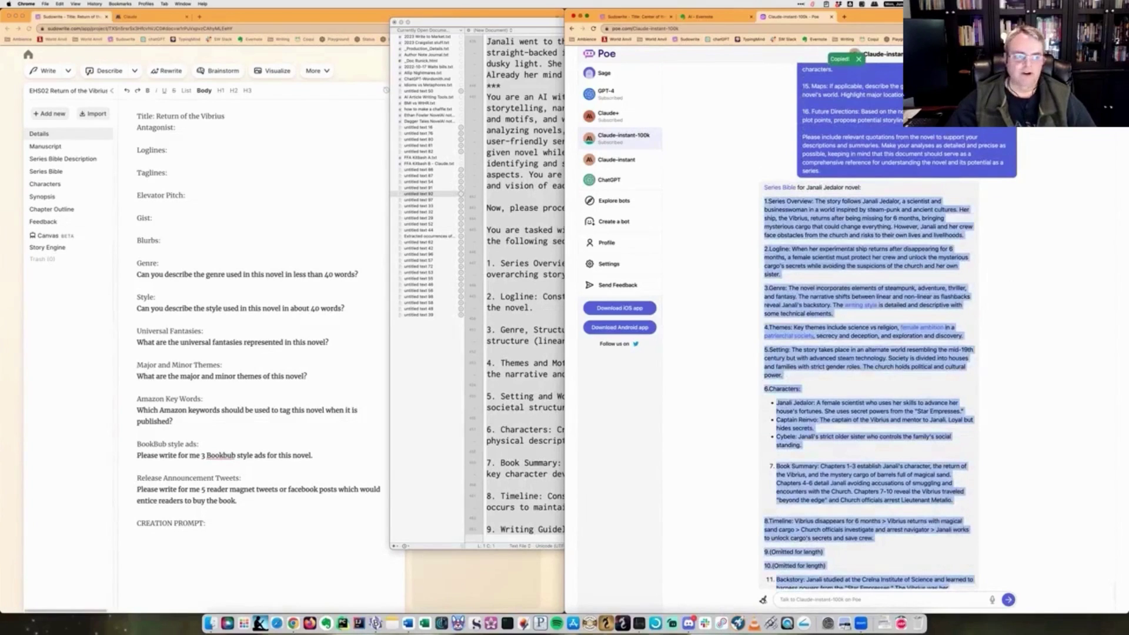
click(88, 161)
click(71, 171)
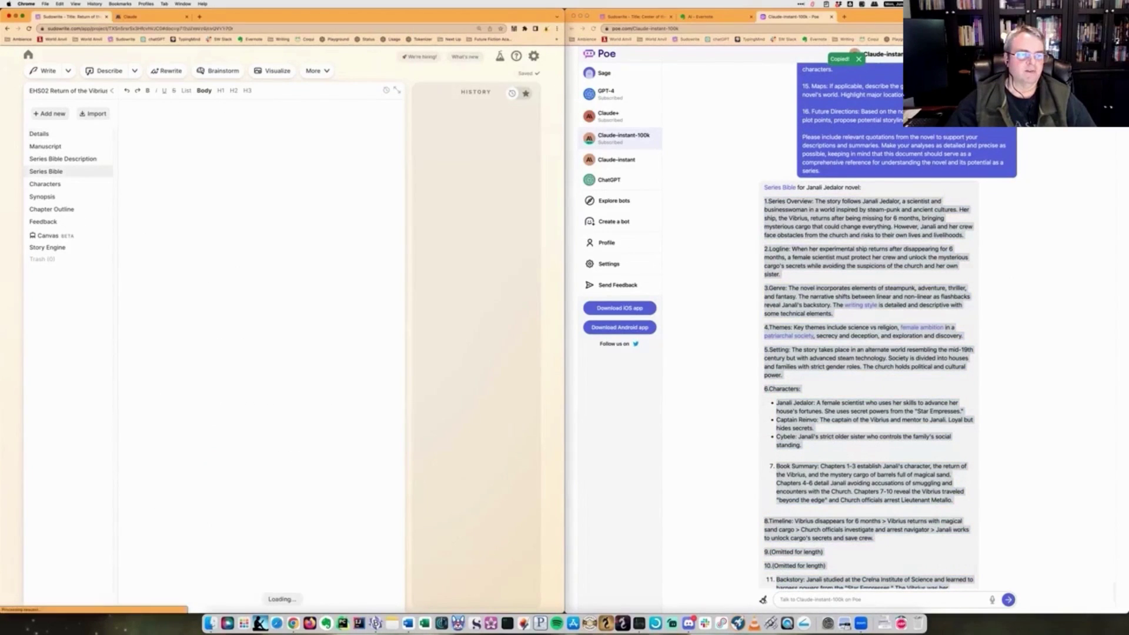
key(super+v)
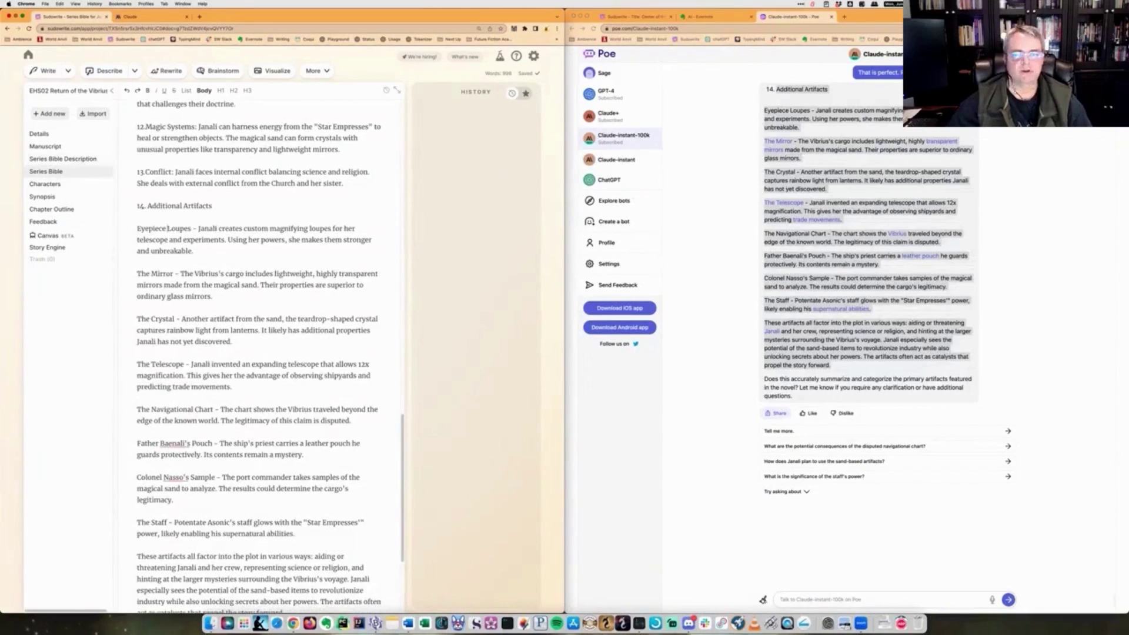
Step: Return Sudowrite to Details, then in BBEdit review the copywriter prompt below the *** separator
click(40, 134)
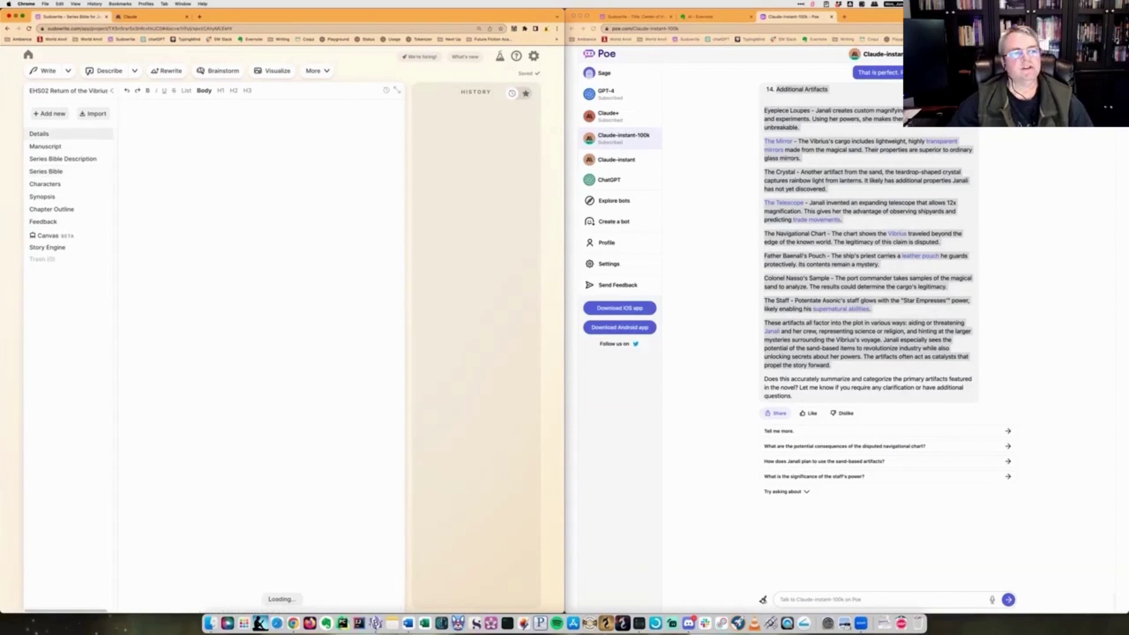
key(super+Tab)
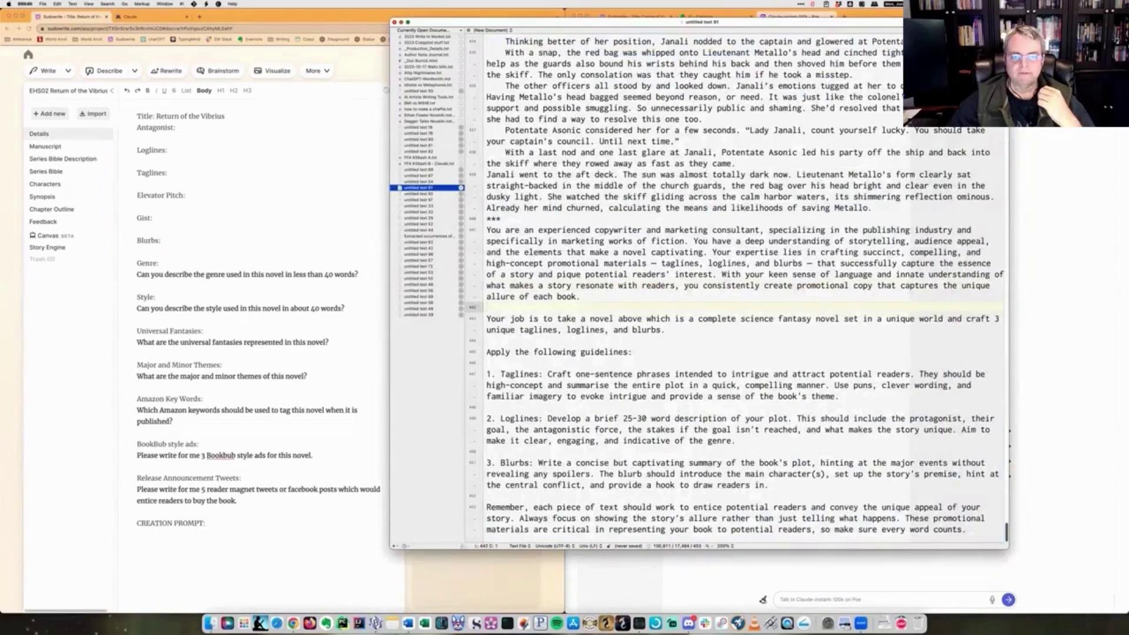
click(502, 219)
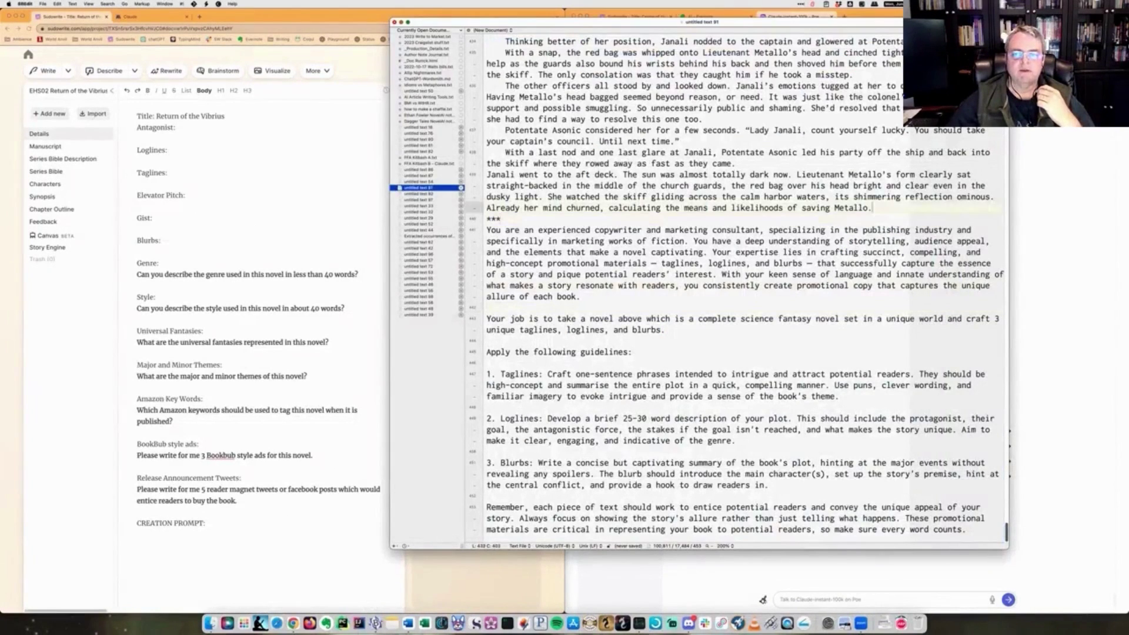
drag(872, 208, 566, 75)
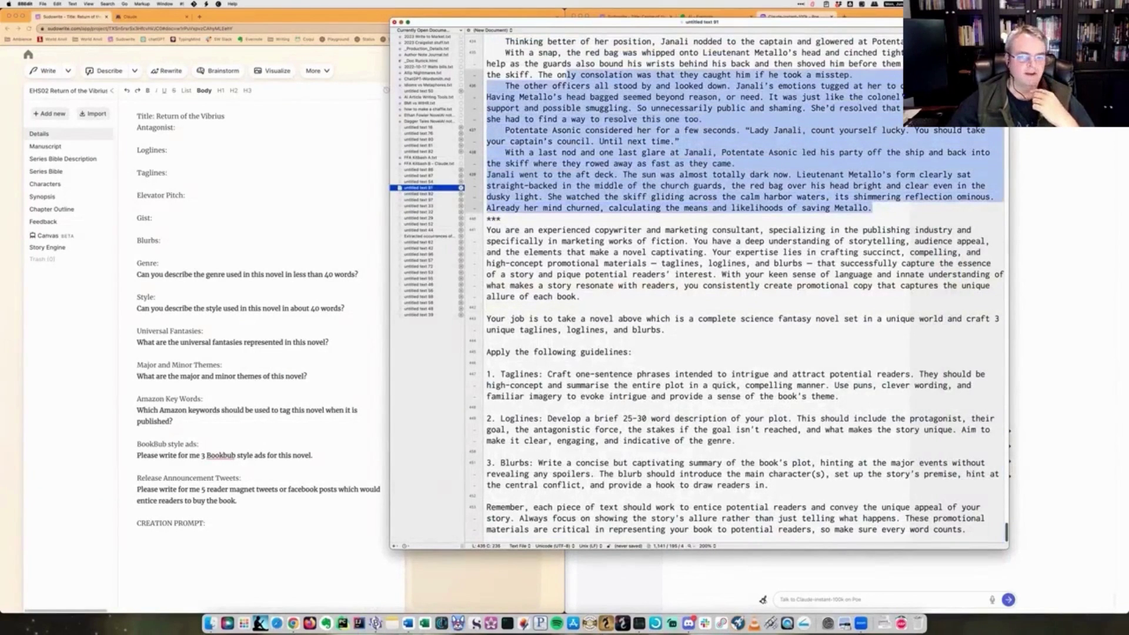
click(650, 218)
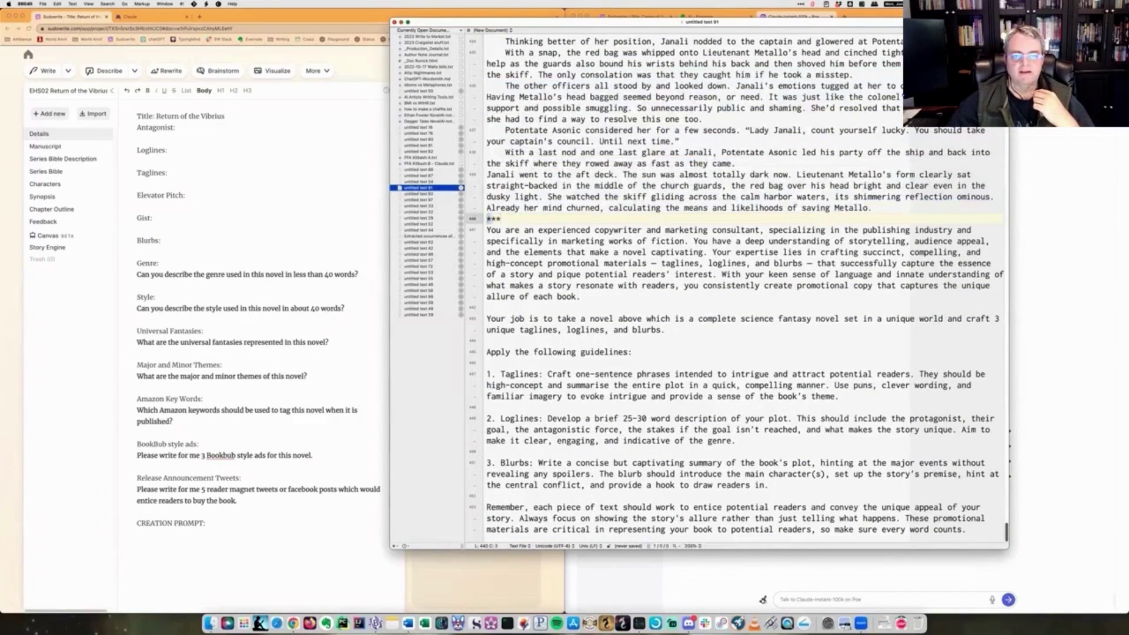
drag(486, 219, 675, 374)
scroll(675, 374, up, 2)
scroll(675, 374, up, 3)
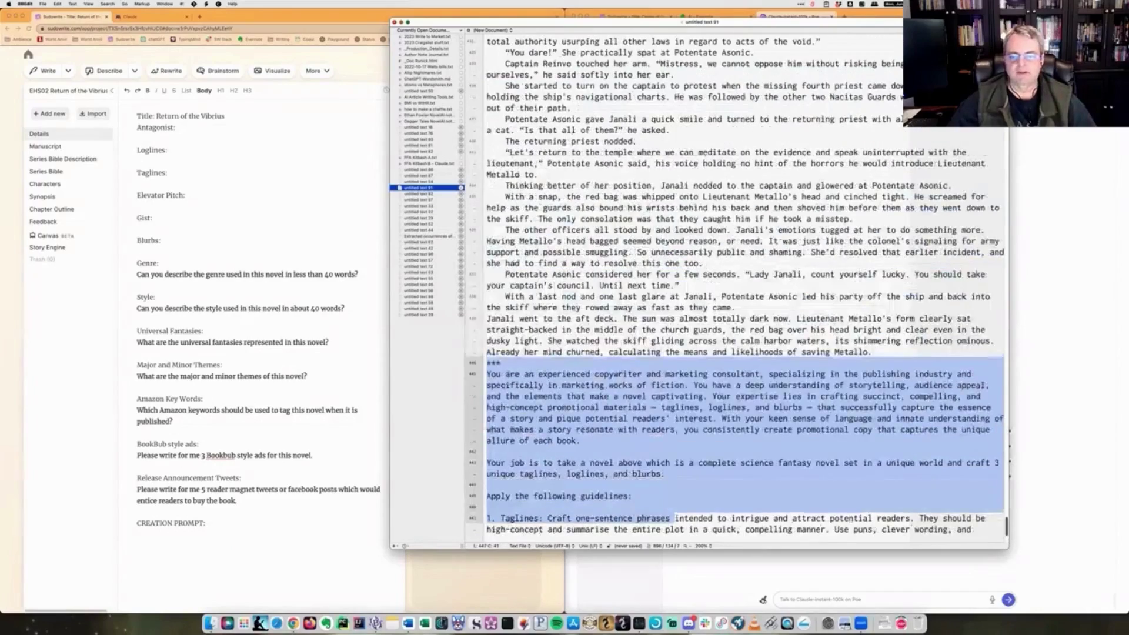
scroll(674, 374, down, 6)
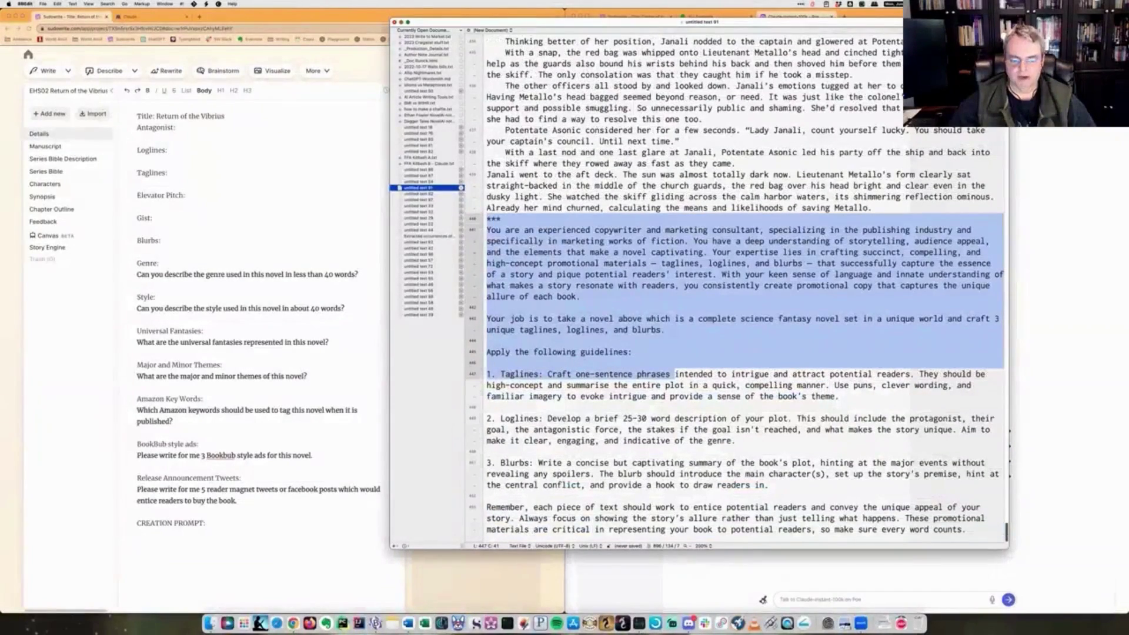
click(670, 363)
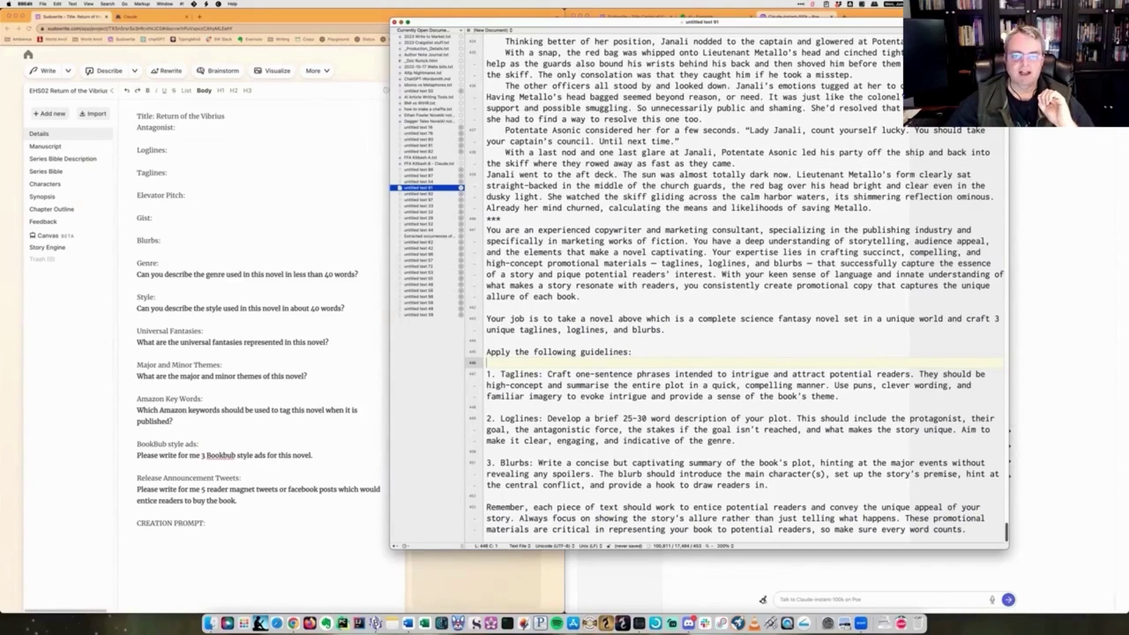
Step: Highlight captivating, taglines, loglines and blurbs, then change 'take a novel above' to 'take the novel above'
double_click(677, 252)
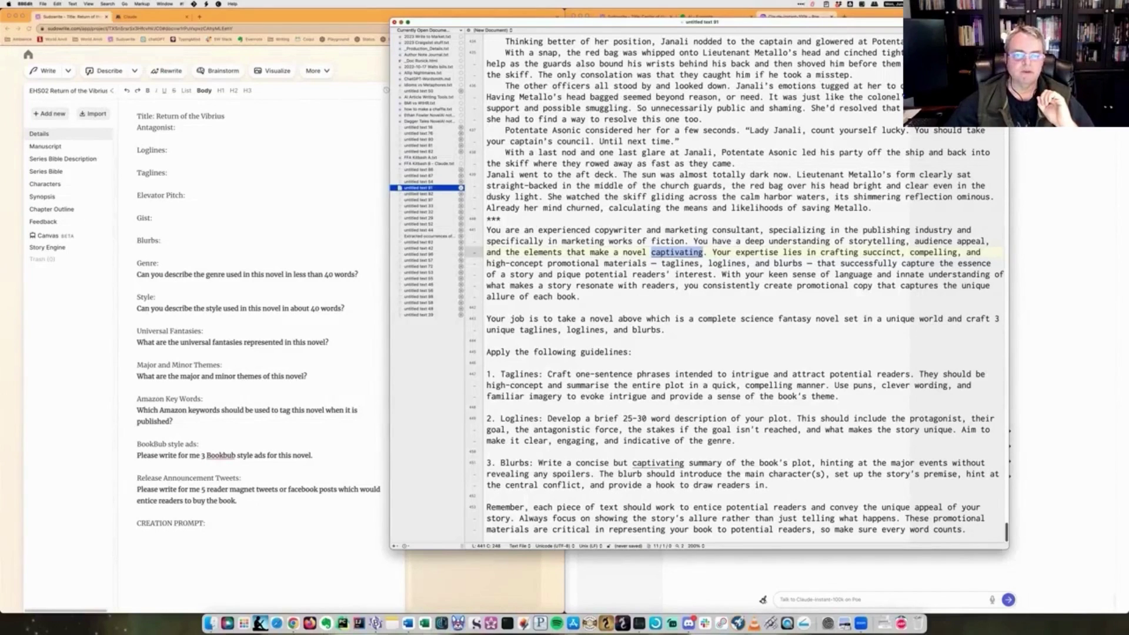
double_click(680, 263)
double_click(727, 263)
double_click(787, 263)
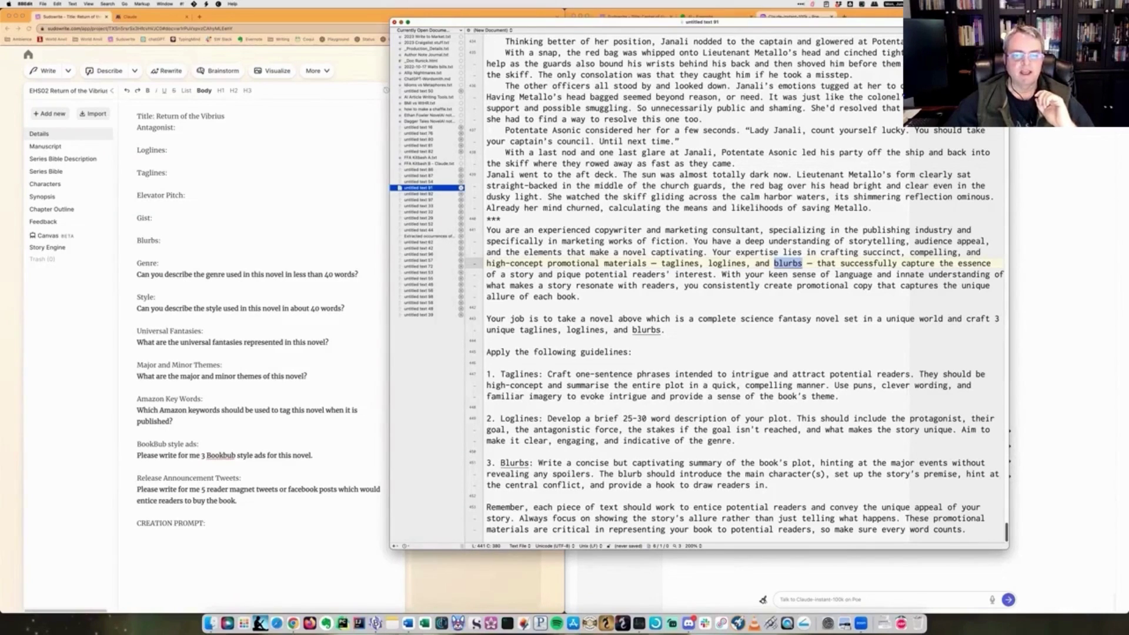
double_click(582, 319)
text(the)
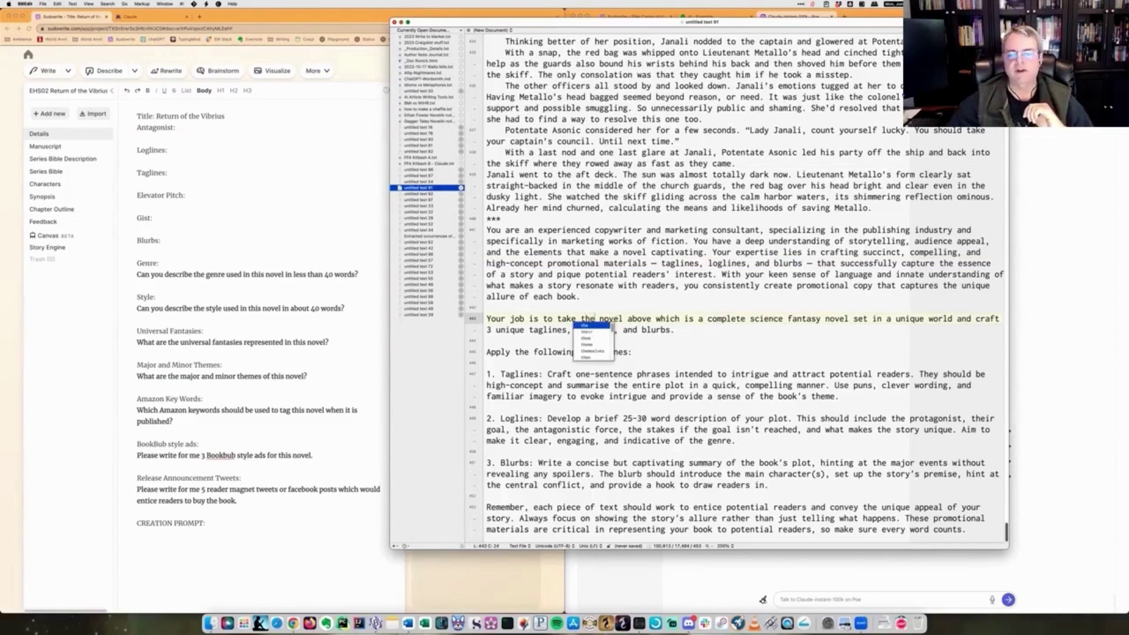
click(745, 319)
key(shift+alt+Right)
key(shift+alt+Right)
key(shift+alt+Right)
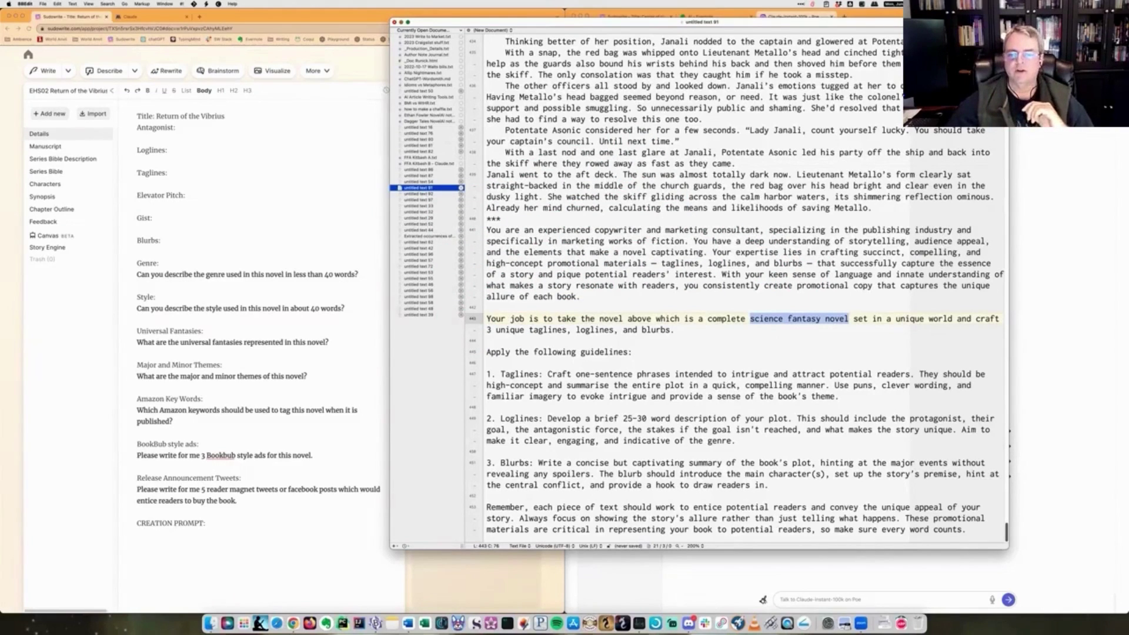
click(722, 318)
drag(749, 318, 952, 318)
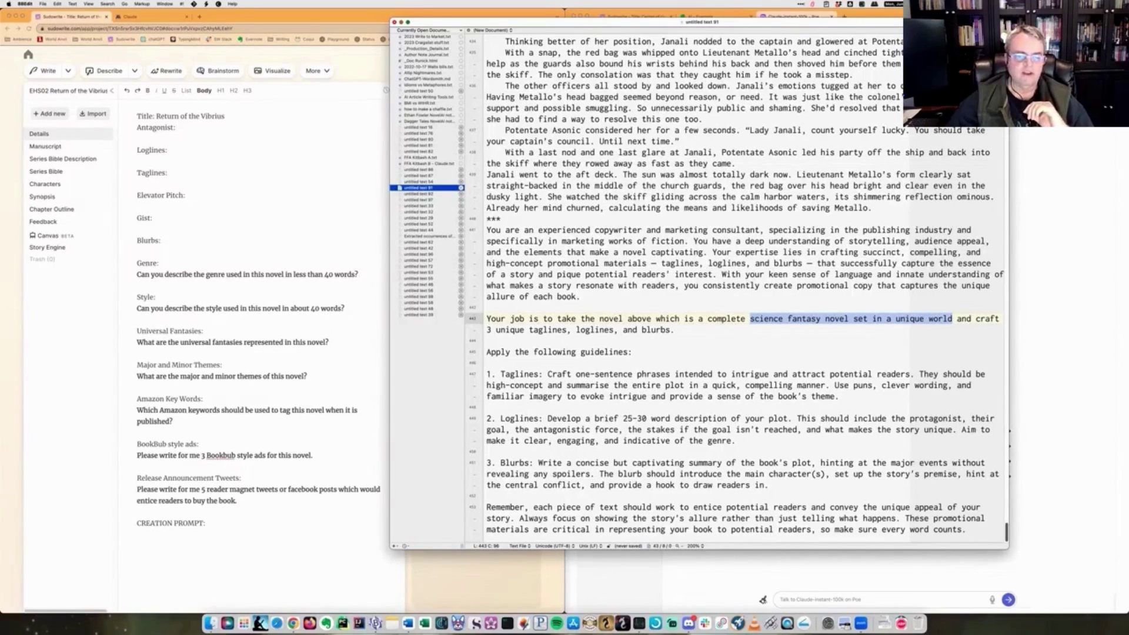
double_click(548, 330)
double_click(594, 330)
double_click(655, 329)
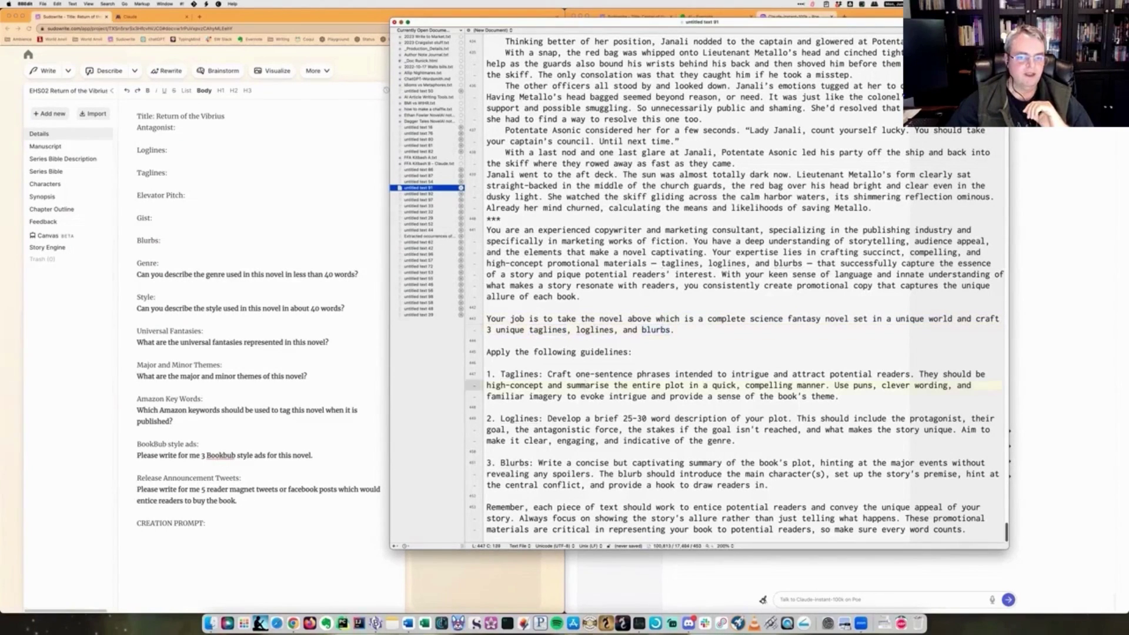
drag(487, 352, 632, 351)
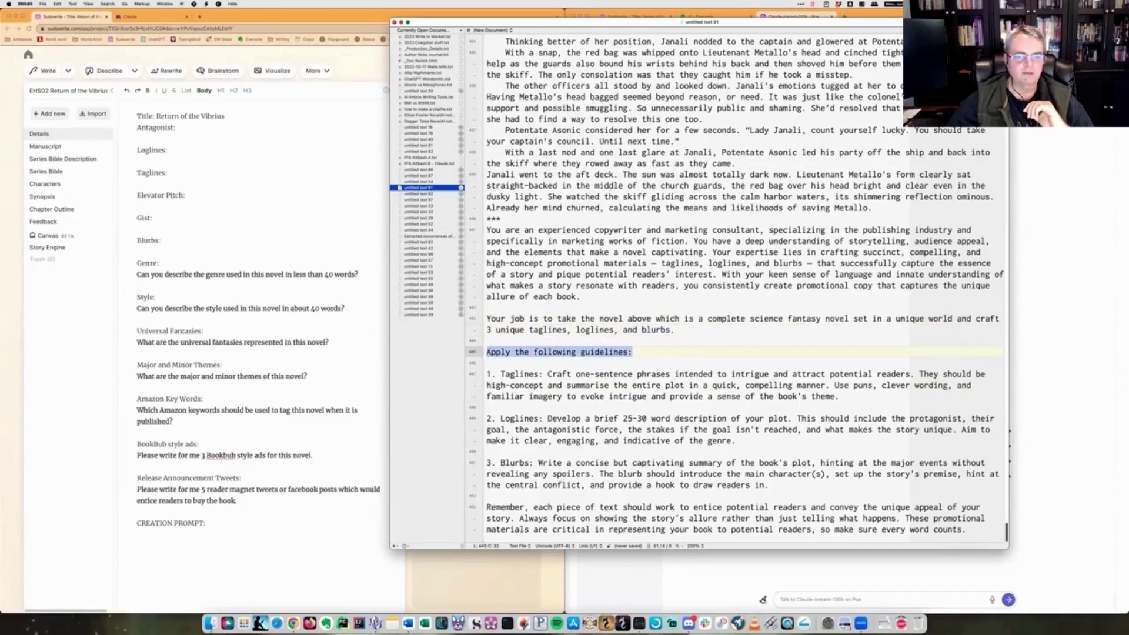
Step: Select a 'your' in the guidelines so it can be replaced with 'the'
scroll(632, 352, up, 9)
scroll(632, 352, down, 9)
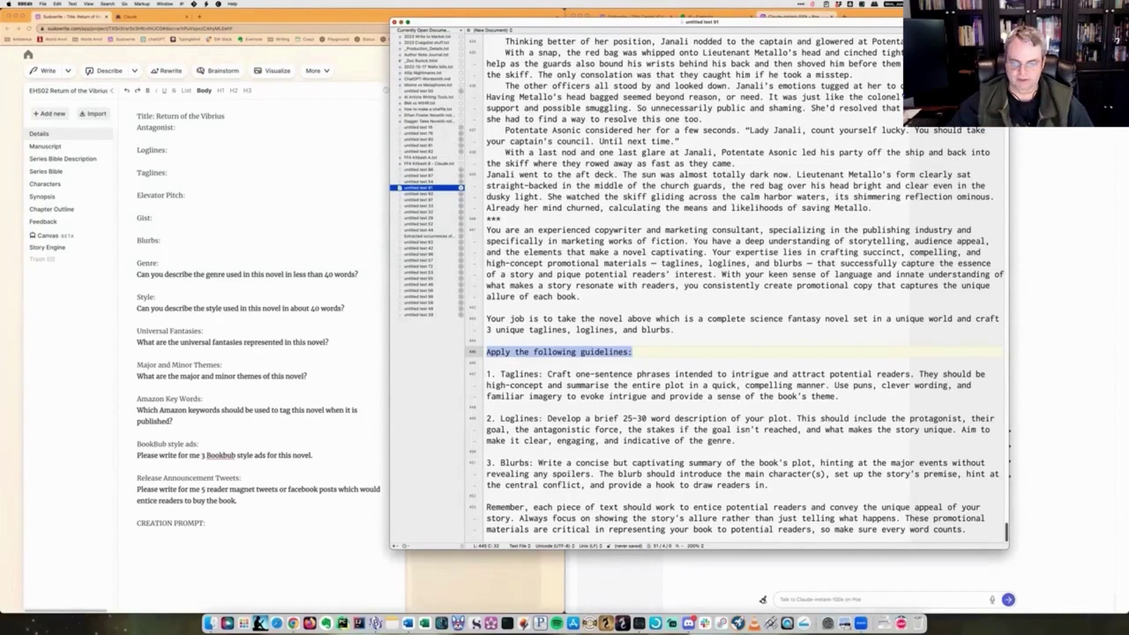
double_click(679, 529)
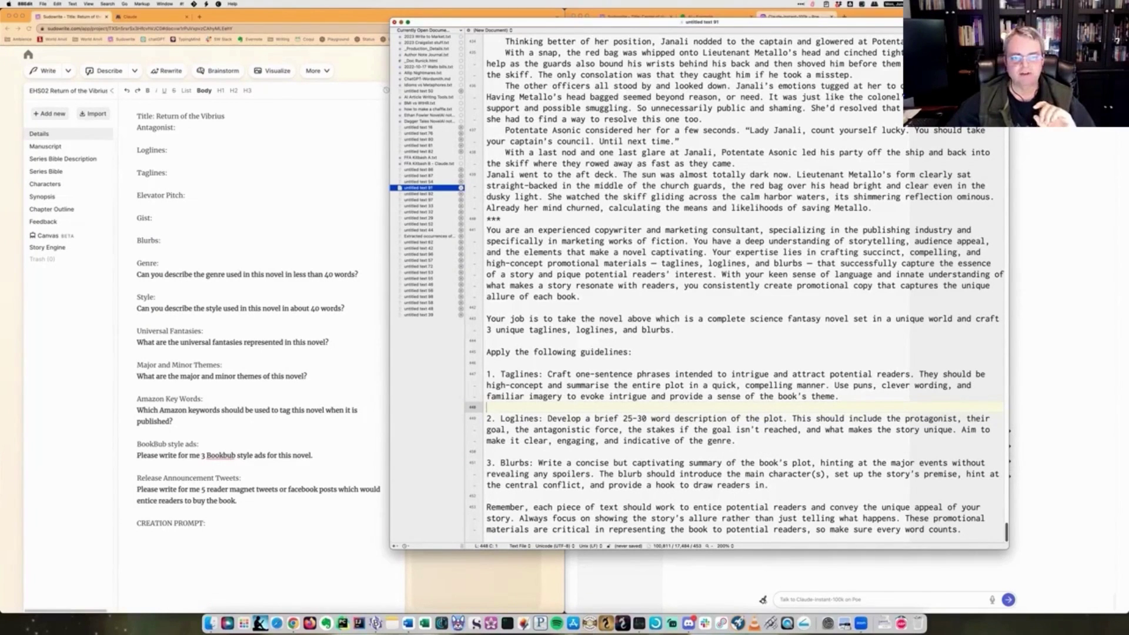
Step: Select the copywriter prompt from the *** separator to the document's end and copy it
drag(487, 219, 967, 530)
right_click(832, 406)
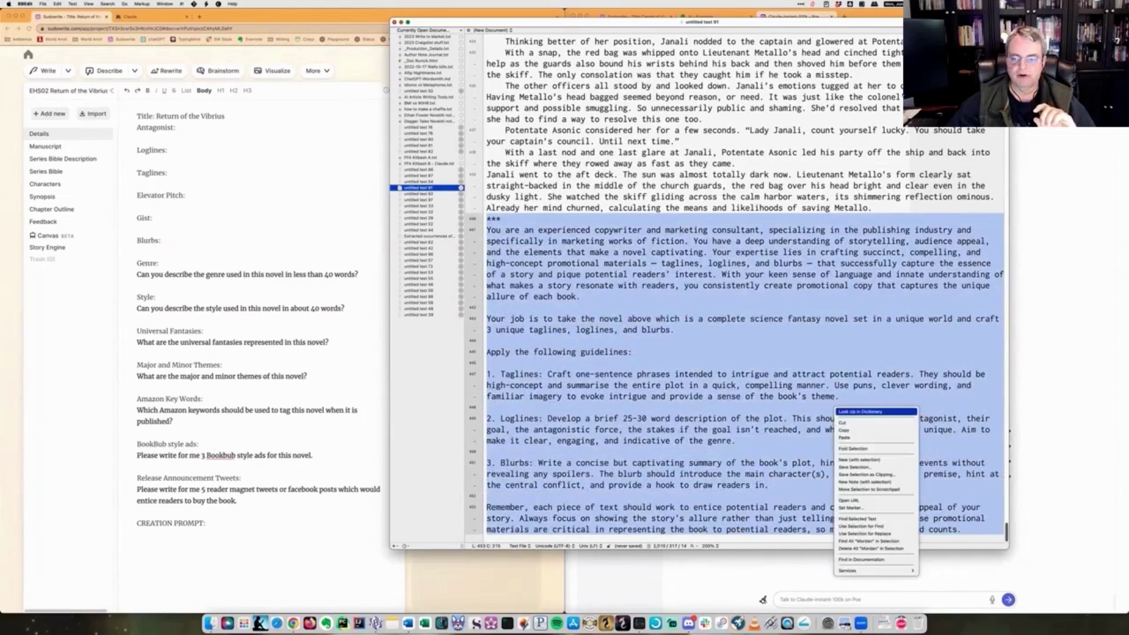